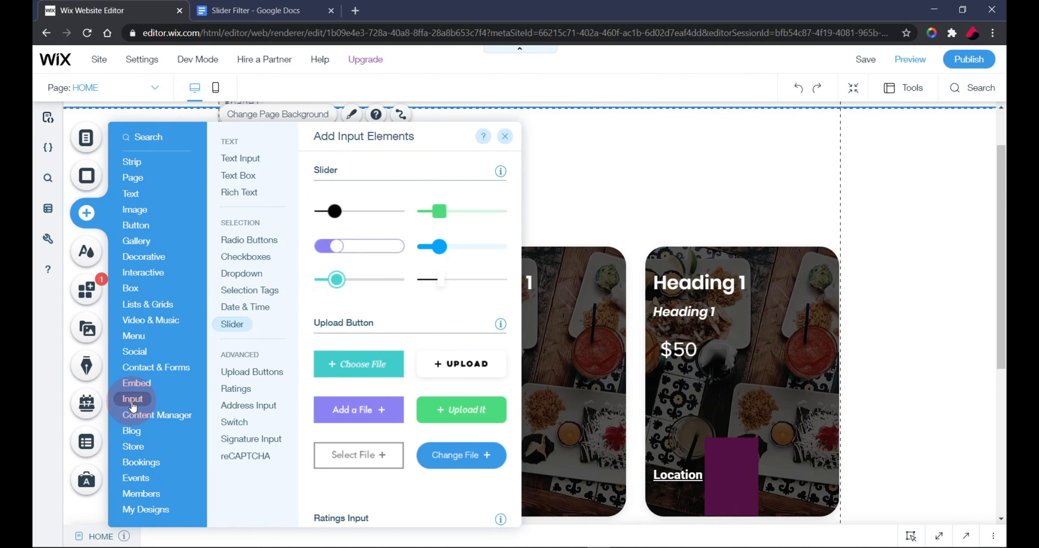
Step: Add the blue round-handled slider above the restaurant cards and set its handle size to 38 px
drag(439, 246, 737, 165)
click(460, 125)
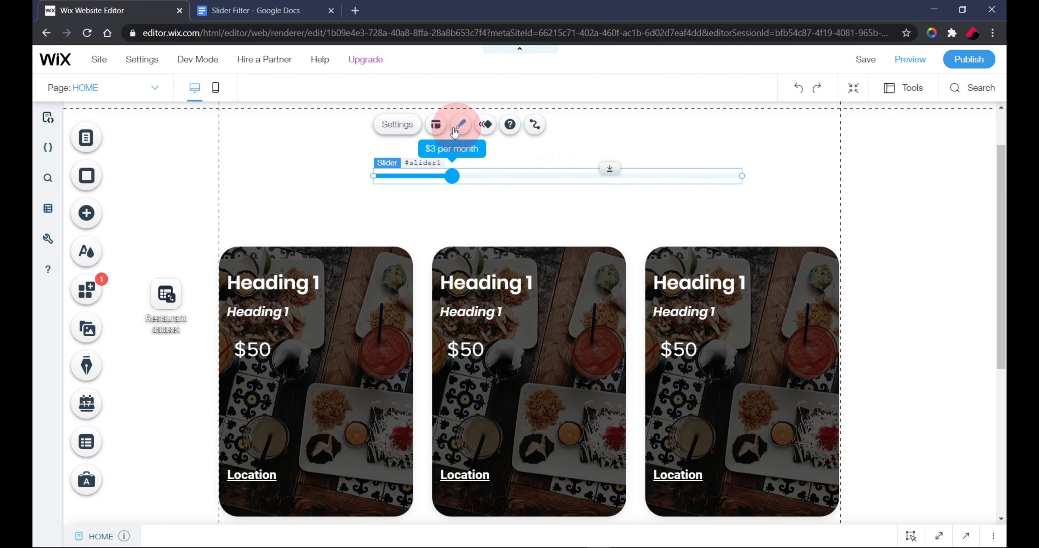
click(435, 125)
drag(787, 303, 801, 301)
Step: Set the slider's maximum value to 100 in its value range settings
click(411, 124)
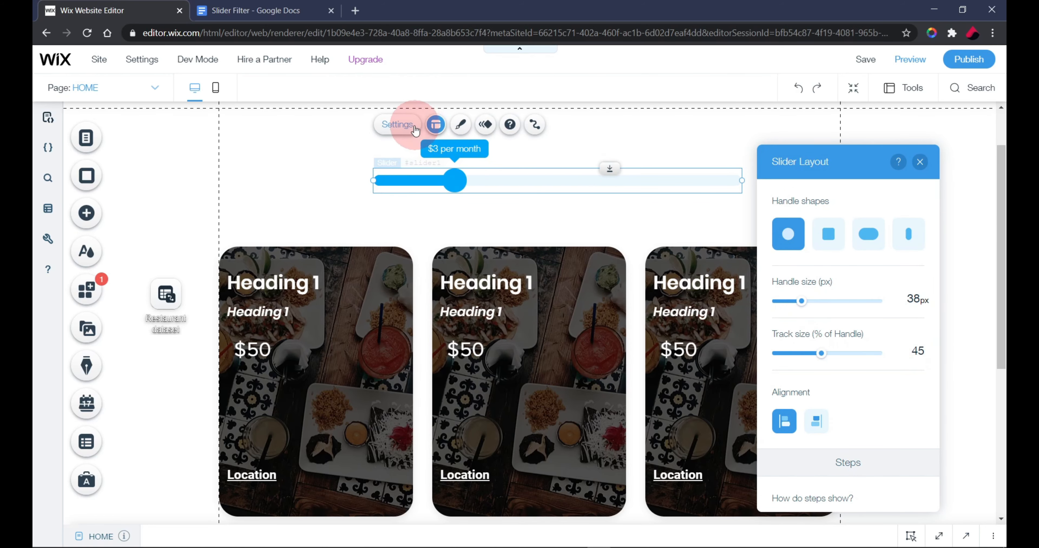
drag(838, 161, 777, 126)
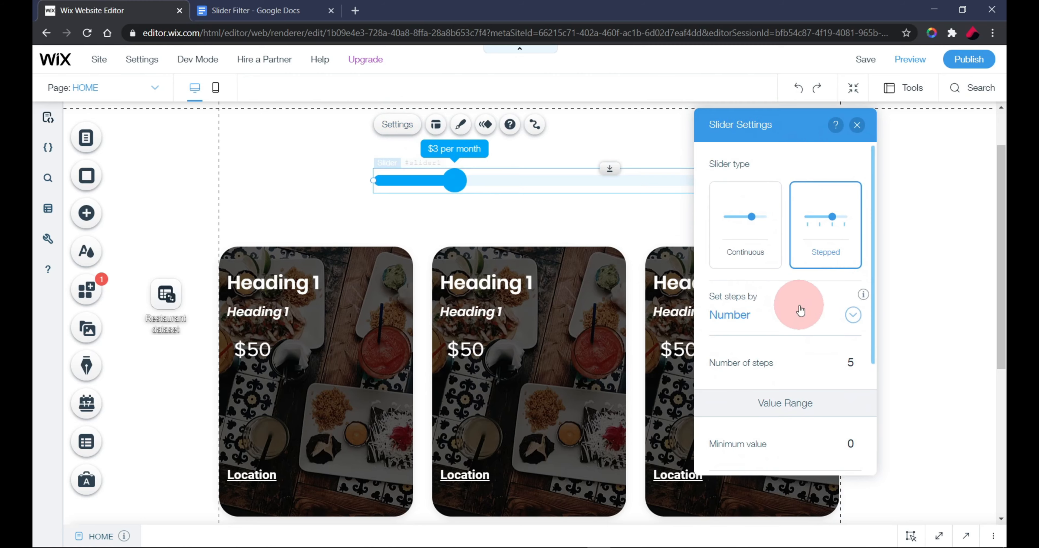
scroll(801, 308, down, 3)
click(753, 194)
click(753, 197)
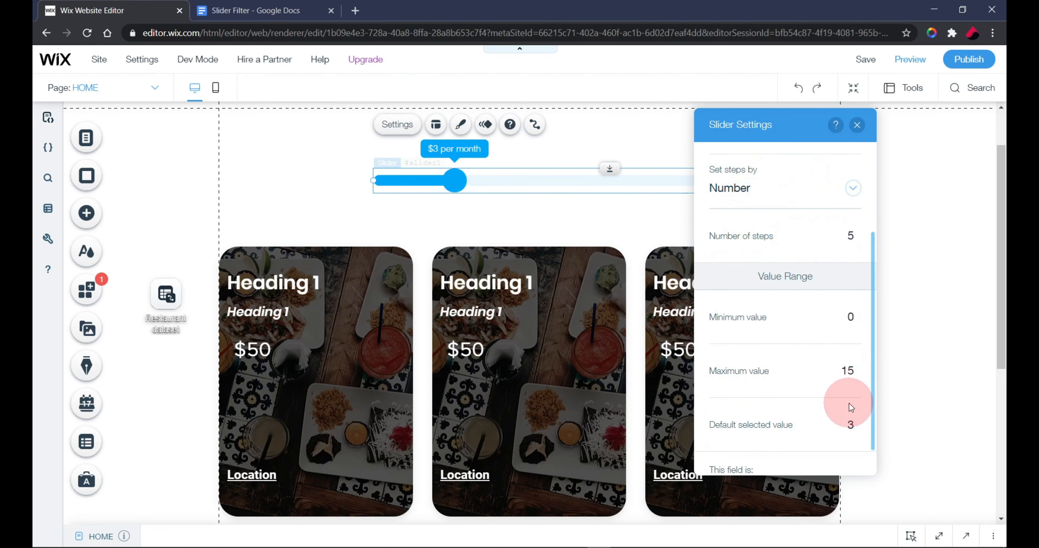
key(BackSpace)
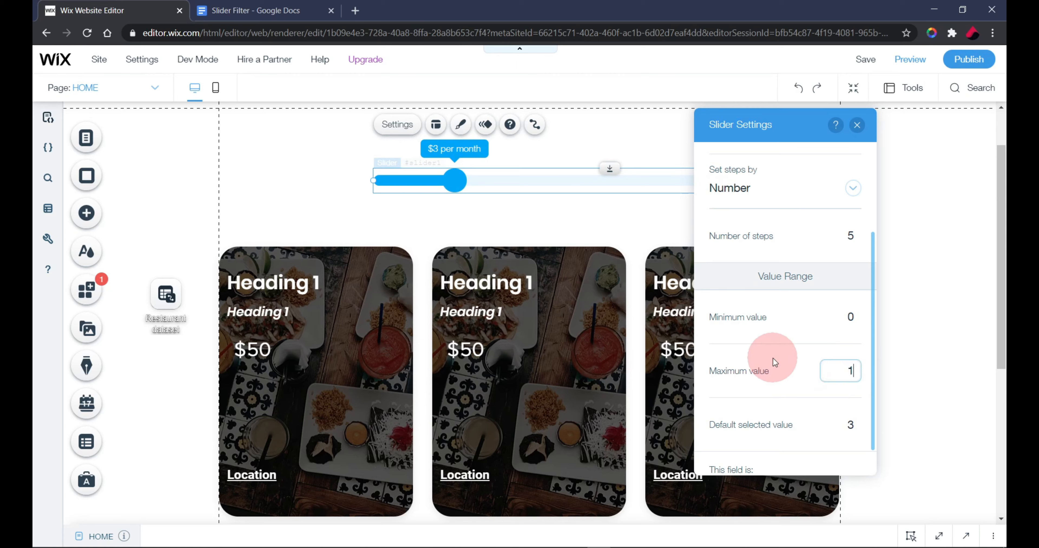
text(00)
key(Return)
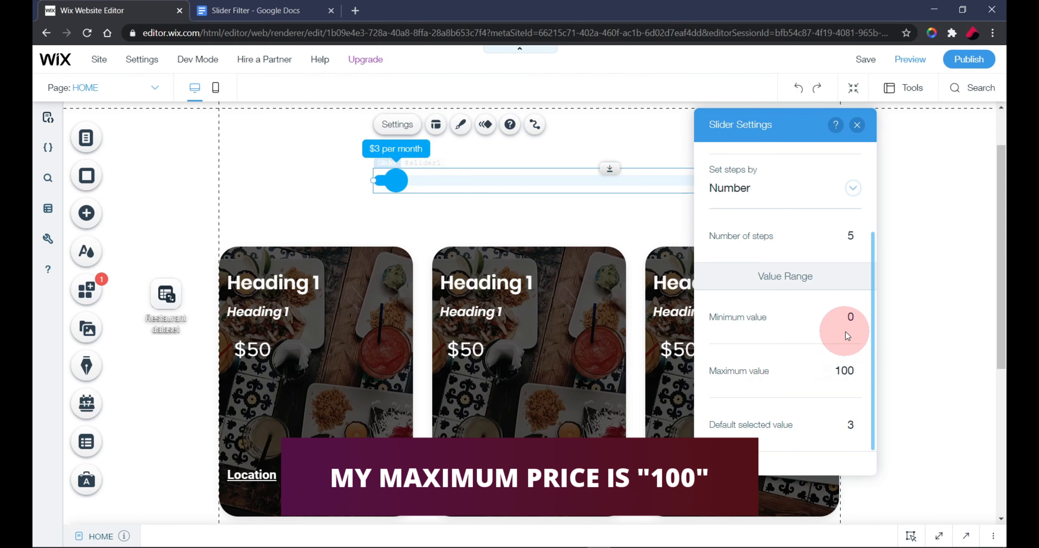
Step: Set the slider's minimum value to 50 and close the slider settings
click(849, 317)
key(BackSpace)
text(50)
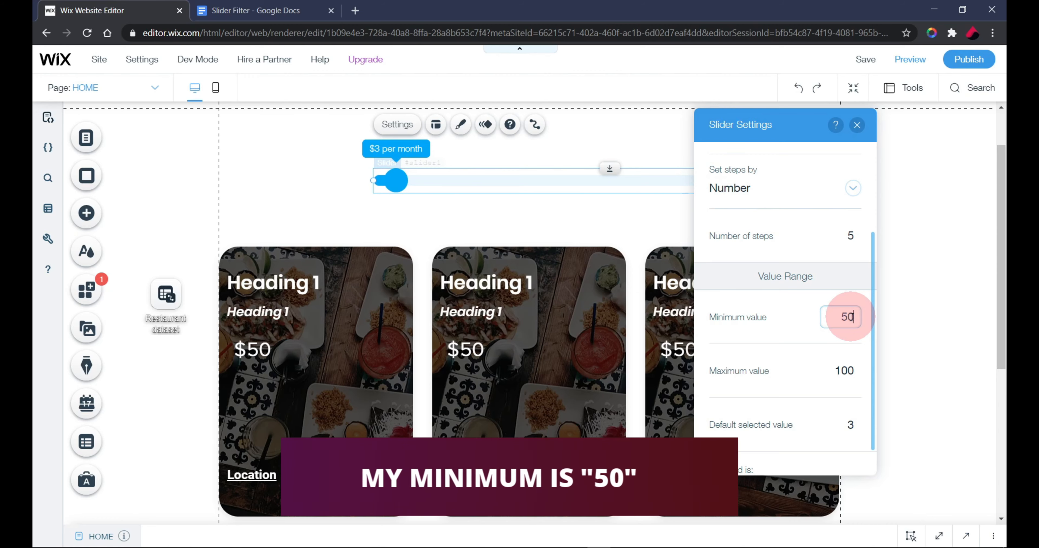
key(Return)
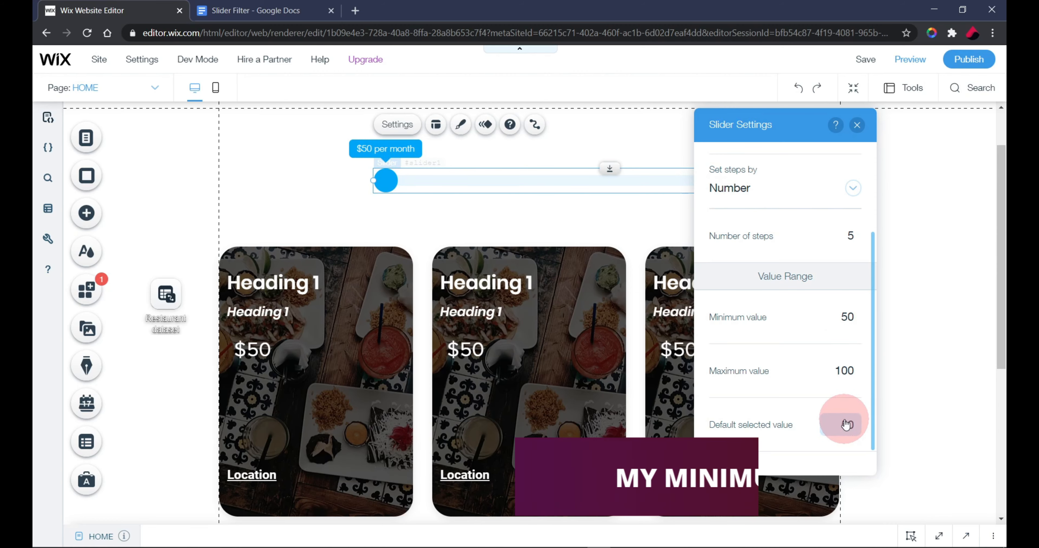
scroll(843, 421, down, 1)
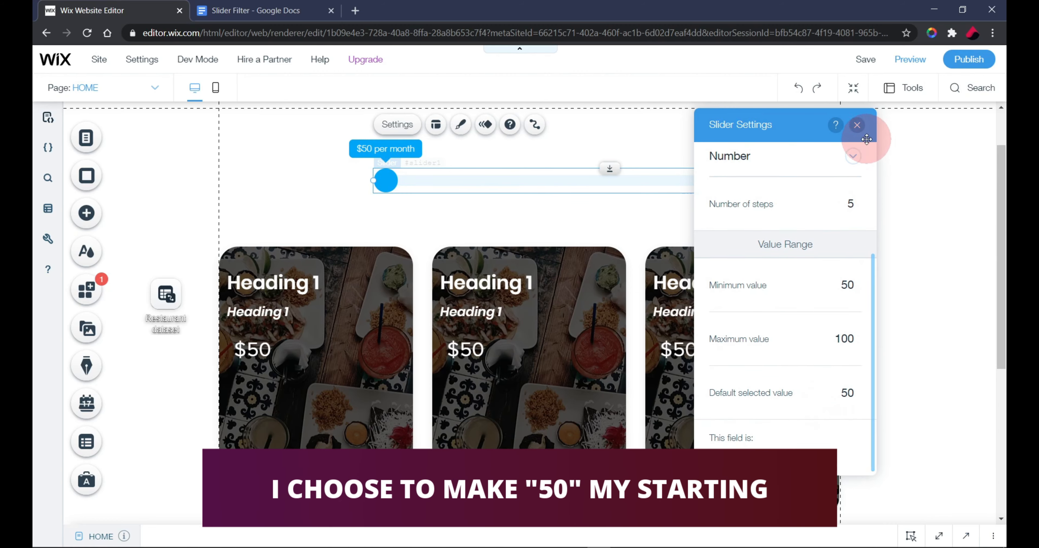
click(857, 125)
Step: Show the slider's steps as dots placed in the middle of the track
click(435, 124)
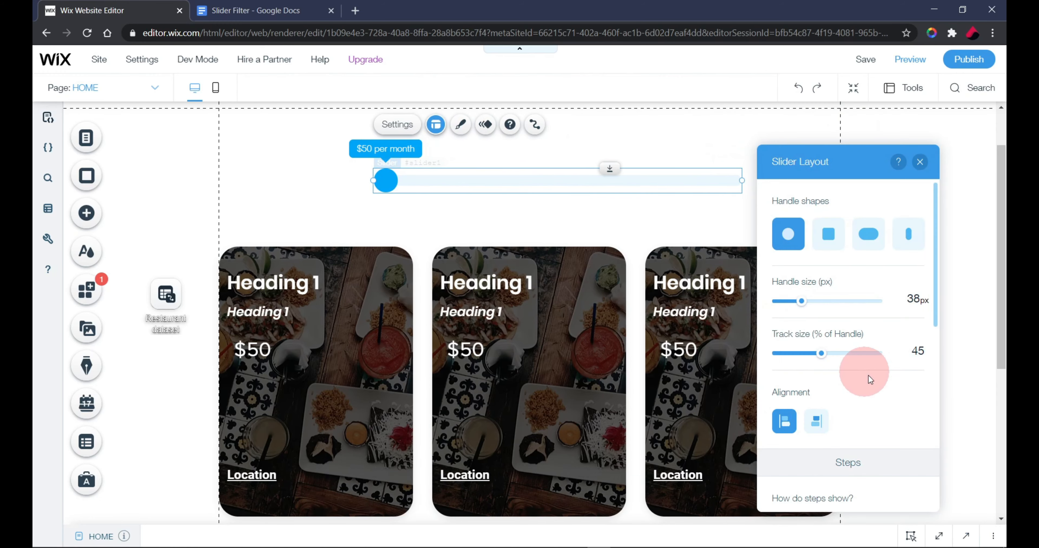
scroll(867, 376, down, 5)
scroll(871, 381, down, 2)
scroll(863, 347, up, 3)
click(904, 287)
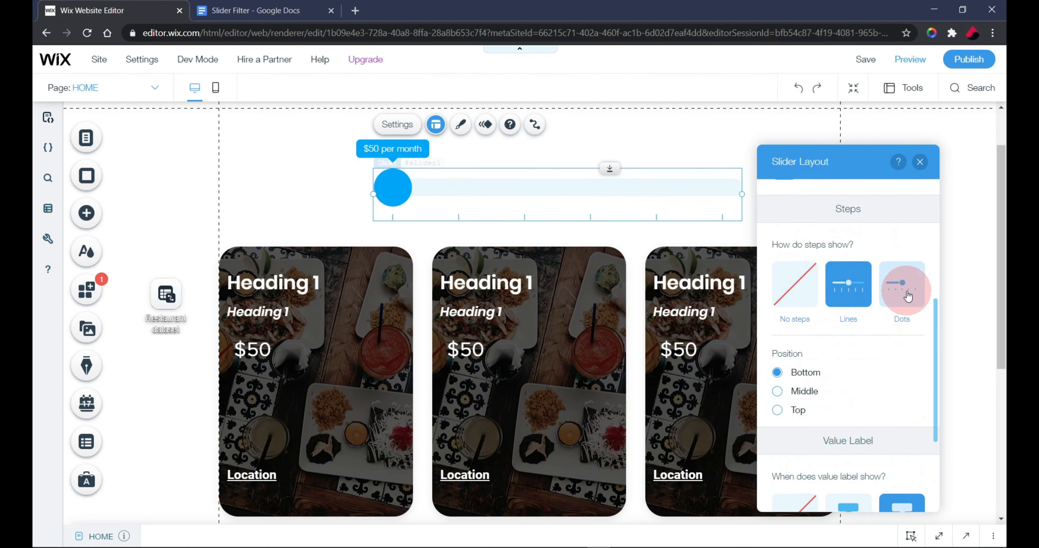
click(793, 393)
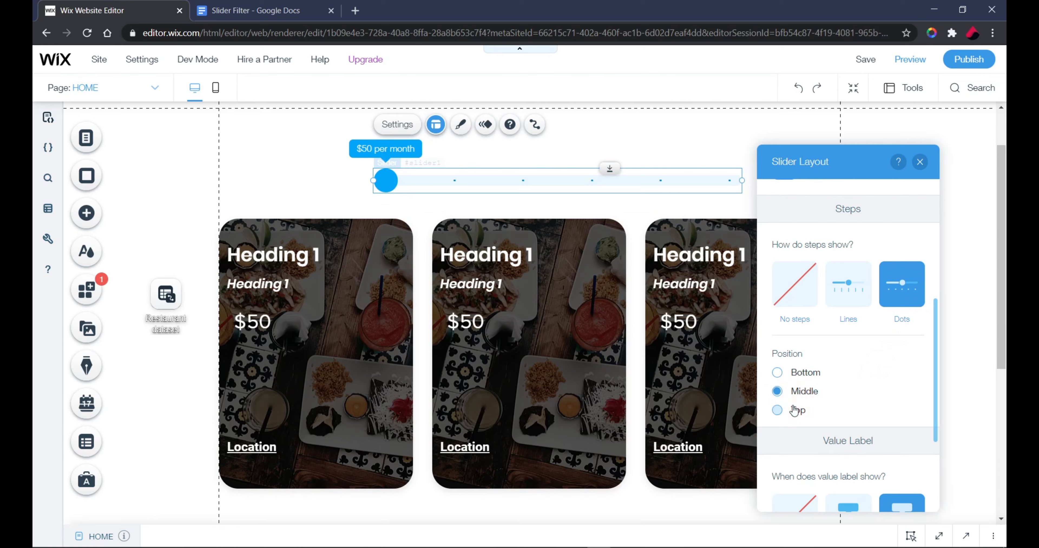
click(795, 410)
click(798, 392)
Step: Always show the value label at the top of the slider and remove its "per month" suffix, keeping the $ prefix
scroll(865, 379, down, 5)
click(855, 291)
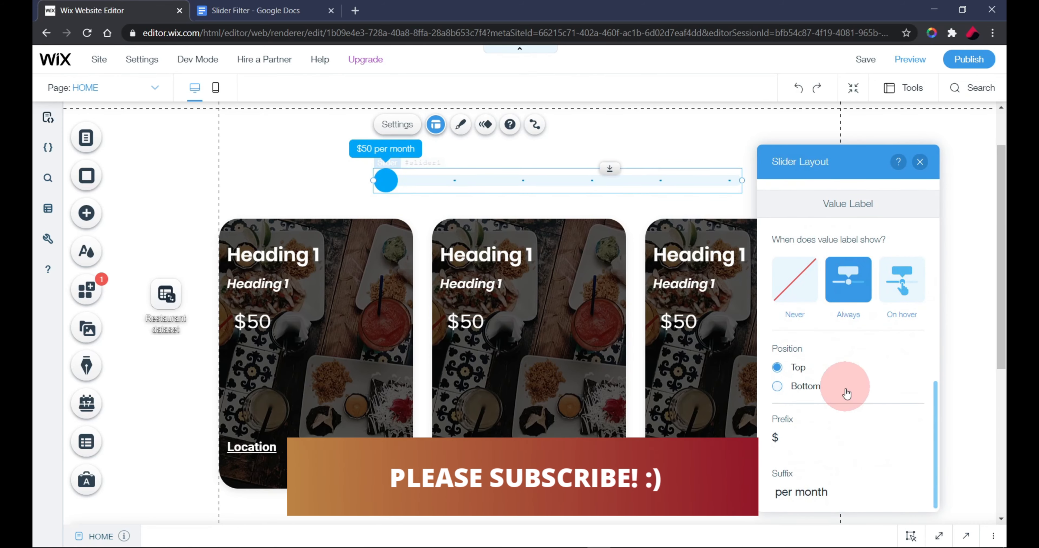
click(803, 386)
click(797, 365)
click(832, 432)
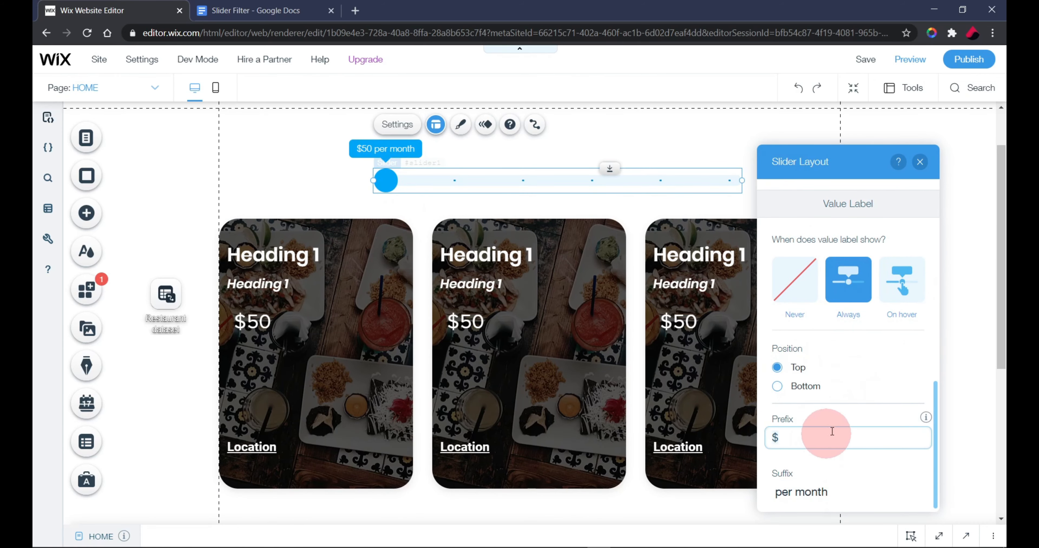
key(Tab)
click(822, 432)
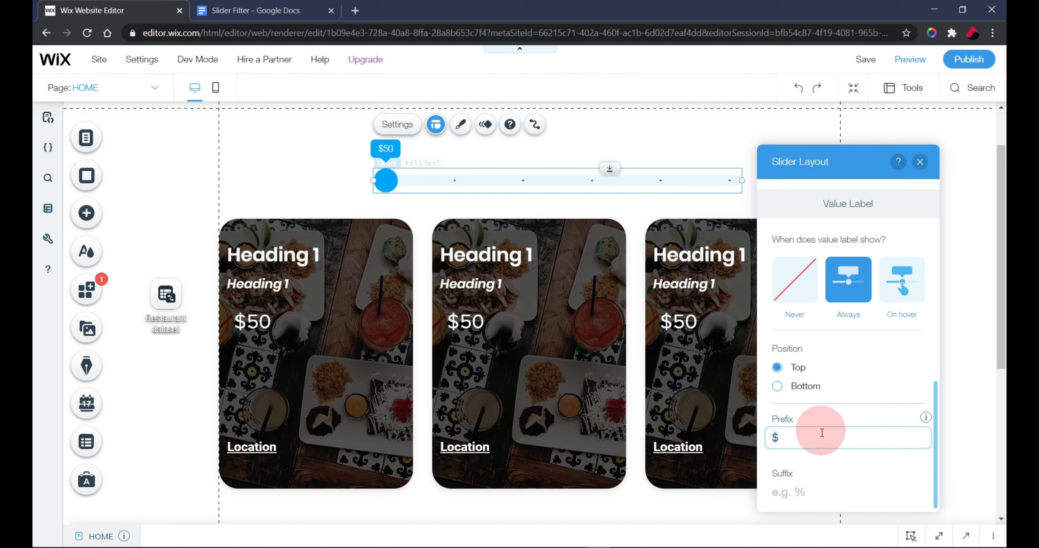
Step: Change the slider's step marks to lines
scroll(843, 419, up, 8)
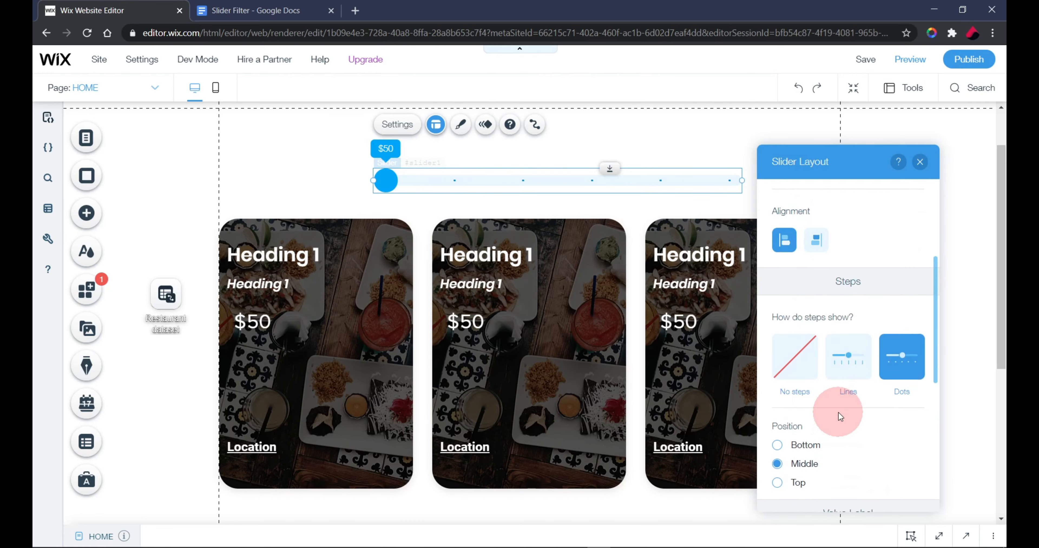
click(863, 435)
scroll(897, 334, up, 3)
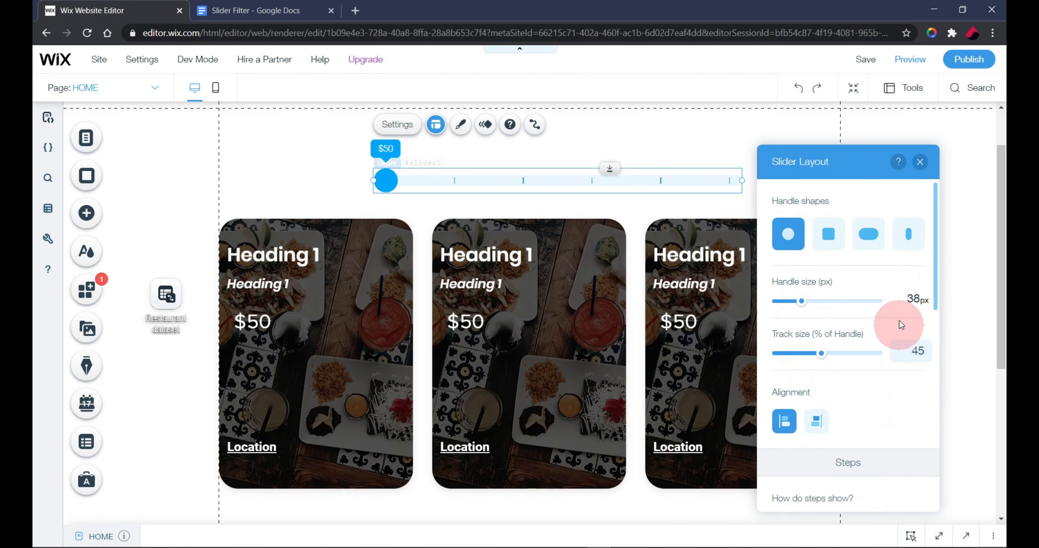
Step: Try the other handle shapes on the slider and return to the round one
click(828, 233)
click(870, 238)
click(908, 234)
click(828, 233)
click(788, 234)
Step: Show the editing toolbar and align the slider to the horizontal center of the page
click(895, 198)
click(598, 169)
click(903, 88)
click(917, 130)
click(962, 233)
click(935, 230)
click(827, 183)
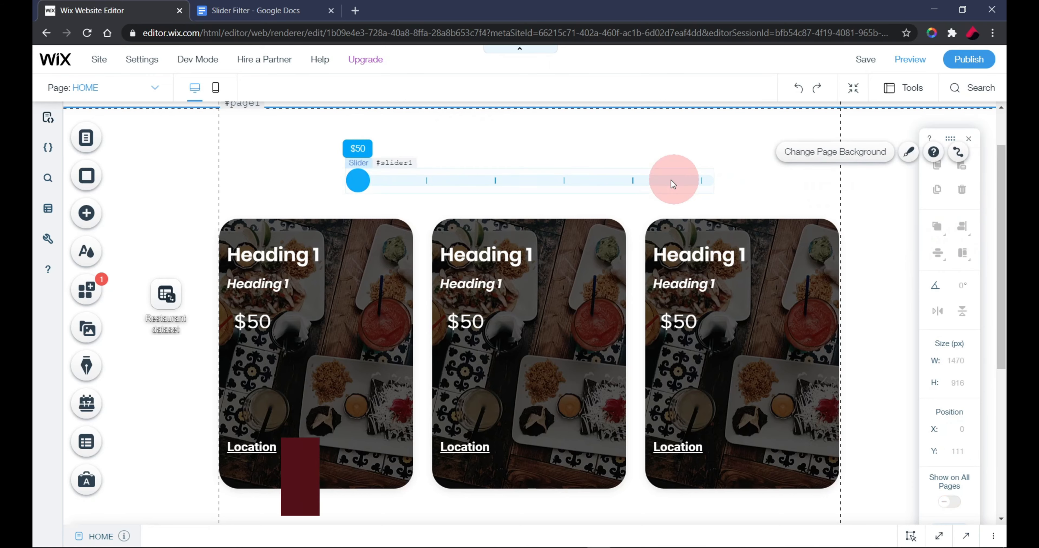
click(645, 179)
Step: Copy the code from the Slider Filter document in Google Docs and paste it into the Home page's code in the Wix editor
click(281, 5)
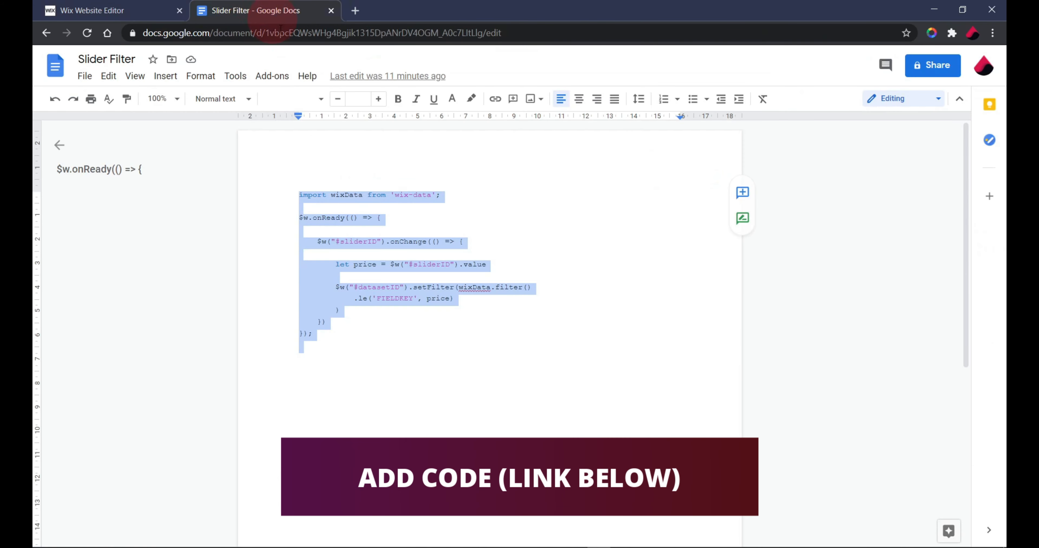
right_click(339, 217)
click(373, 223)
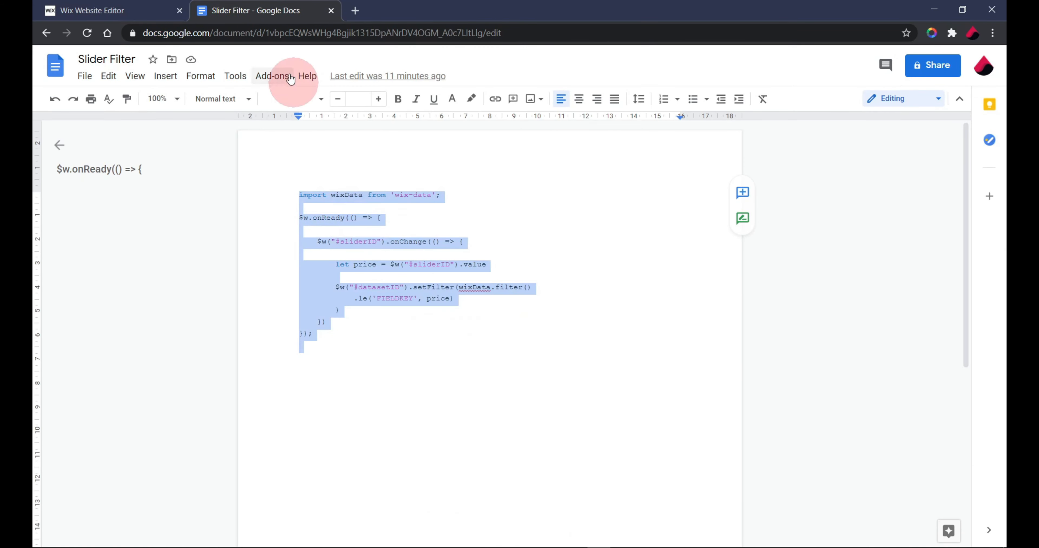
click(158, 5)
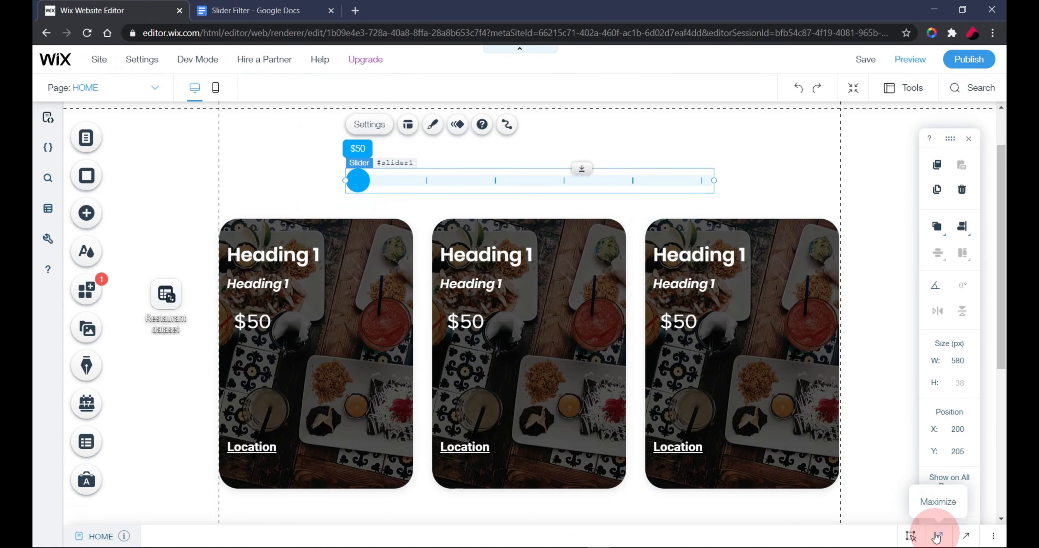
click(939, 536)
key(ctrl+v)
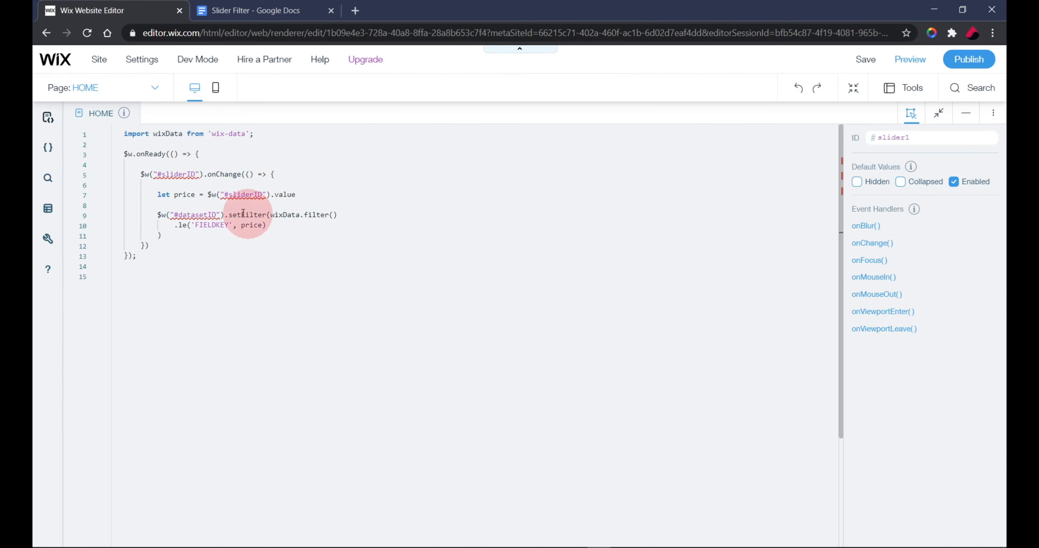
Step: Replace both sliderID placeholders in the page code with the slider's ID, slider1
drag(157, 174, 200, 174)
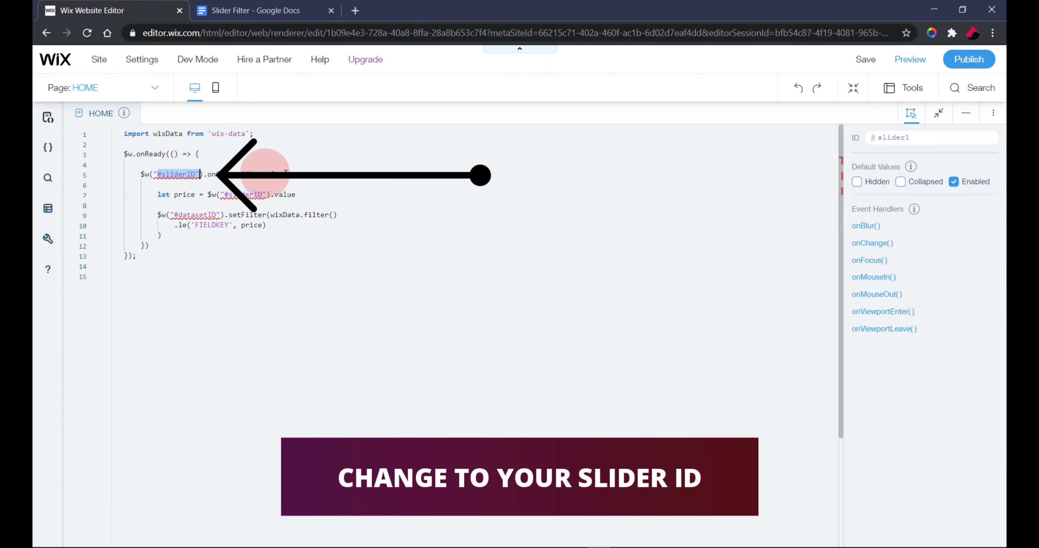
click(966, 115)
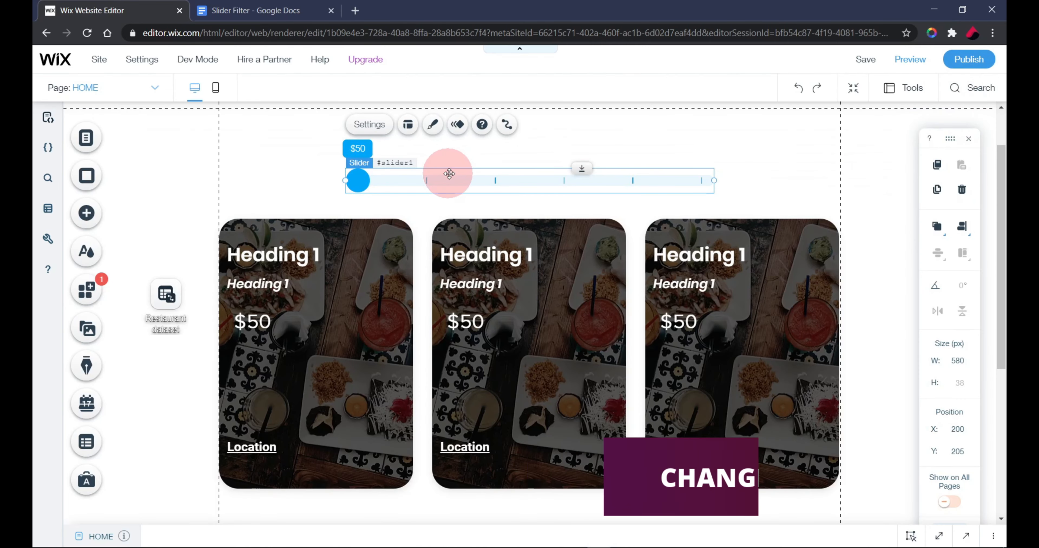
click(938, 536)
click(921, 142)
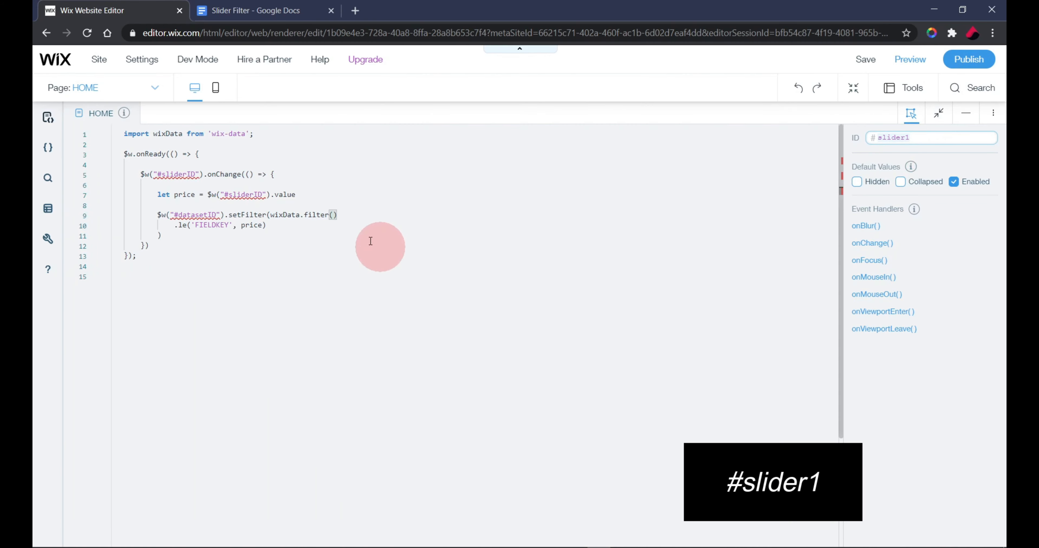
click(195, 175)
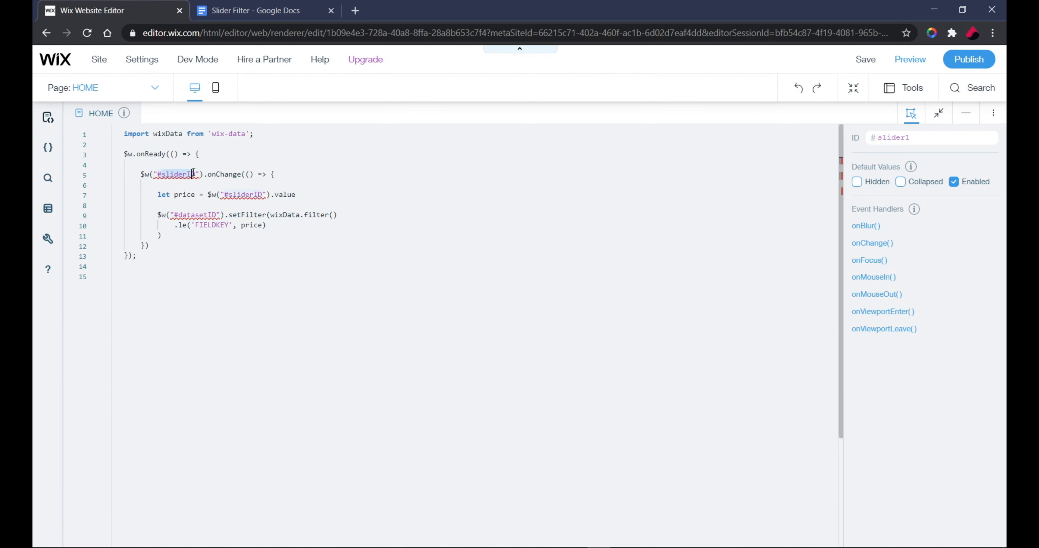
key(ctrl+v)
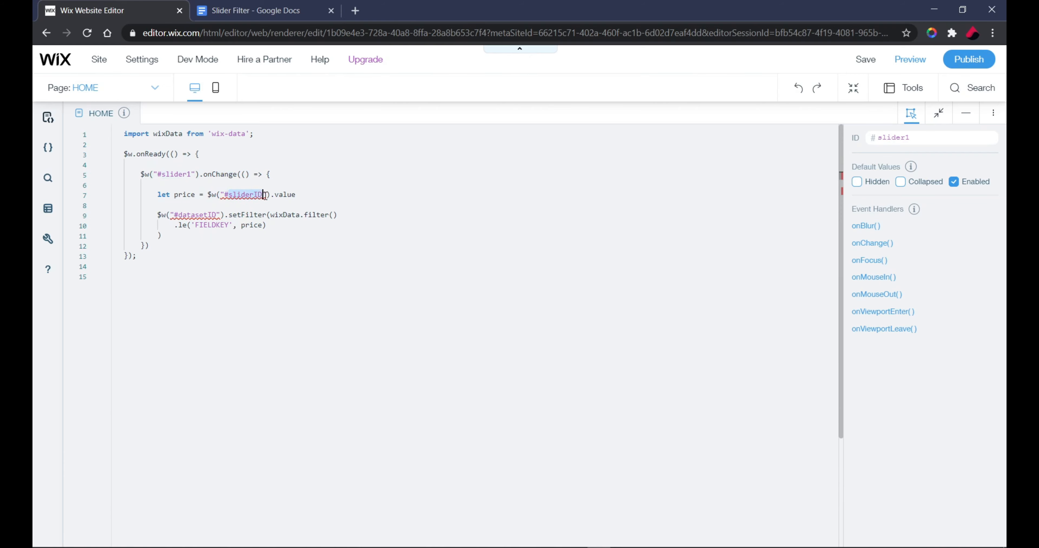
click(638, 281)
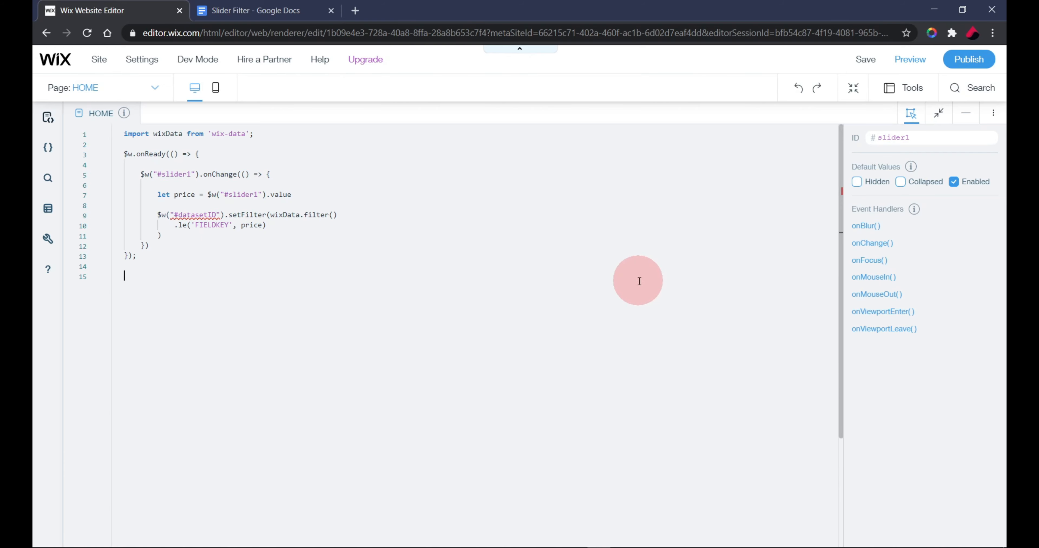
Step: Check the ID of the Restaurant dataset and replace the datasetID placeholder in the code with dataset1
click(209, 209)
click(952, 127)
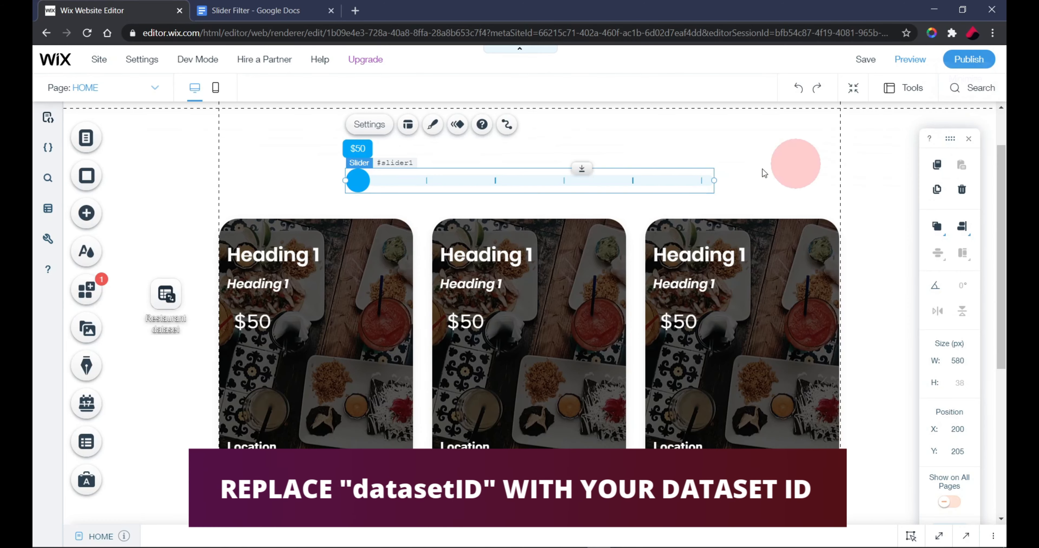
drag(174, 291, 188, 199)
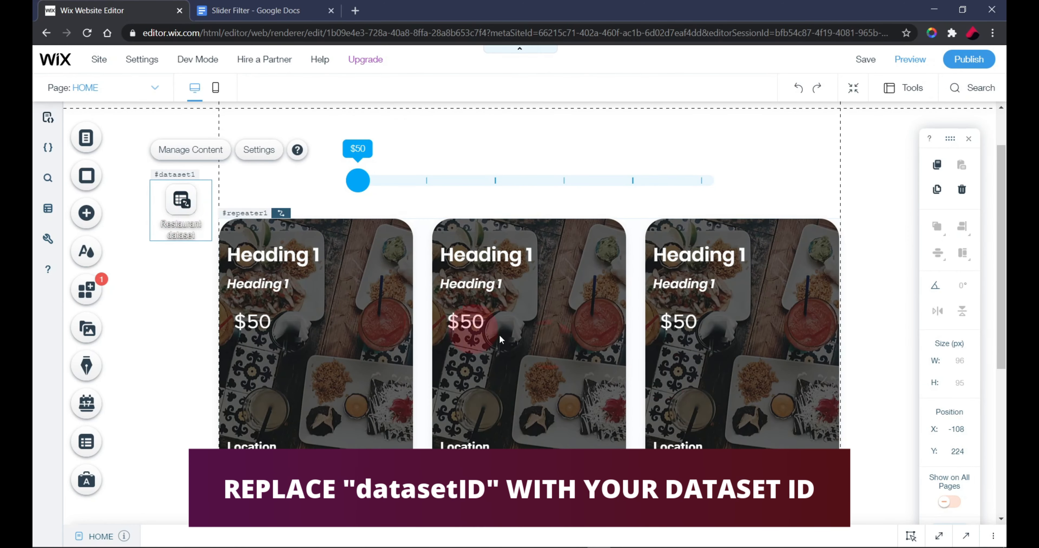
click(938, 536)
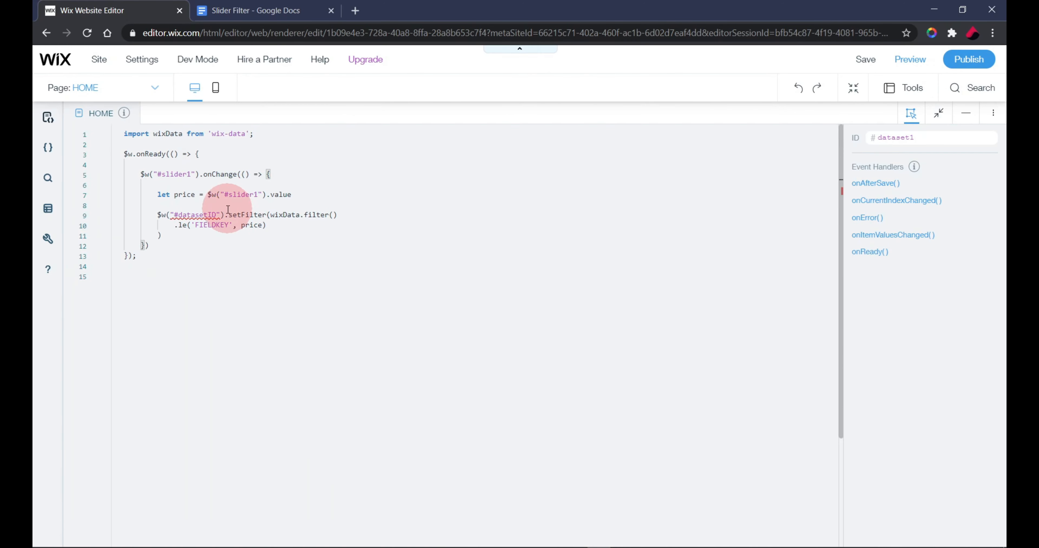
click(216, 215)
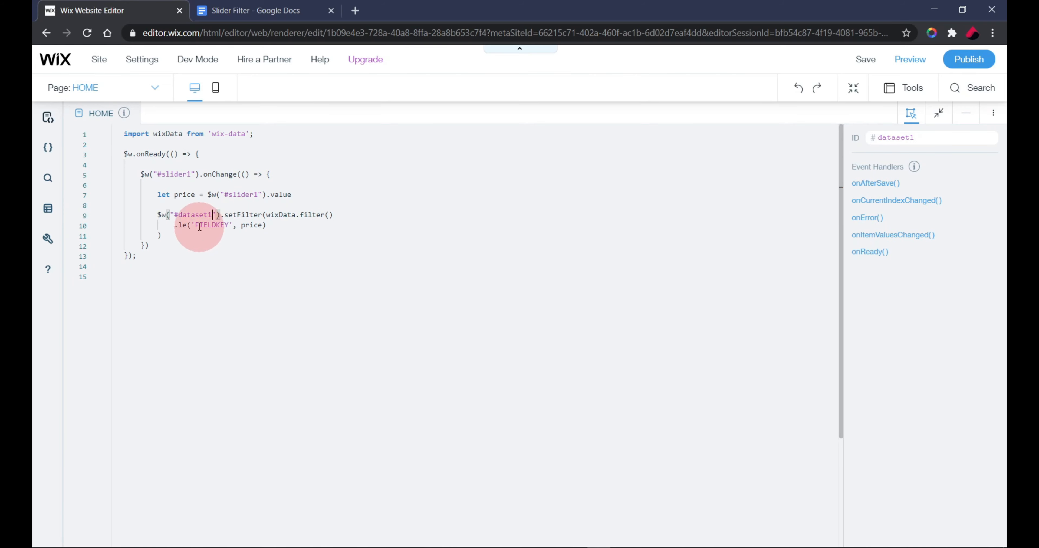
Step: Open the Restaurant content collection and copy the field key of its Price field
drag(195, 222, 226, 225)
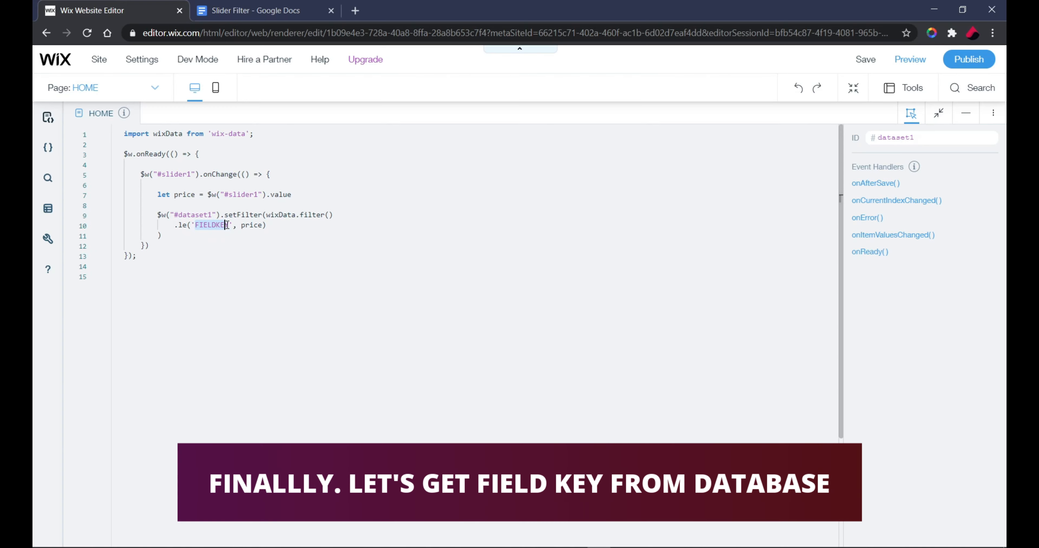
click(48, 208)
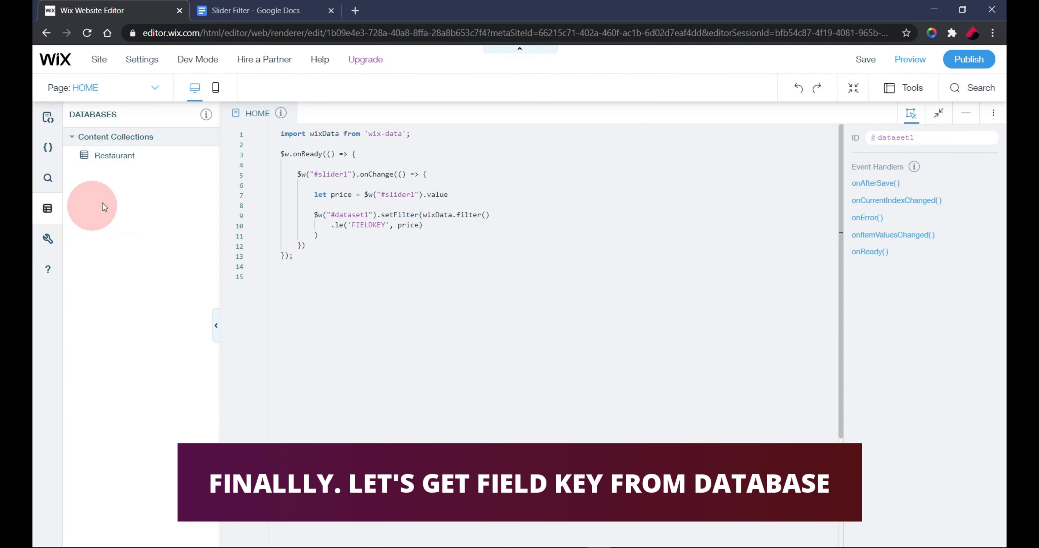
click(133, 156)
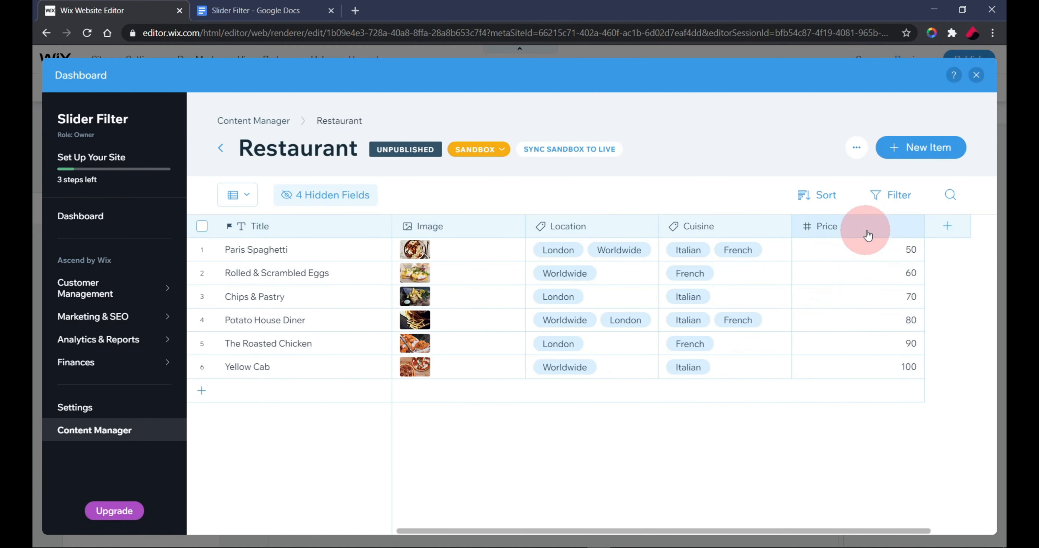
click(853, 229)
click(845, 257)
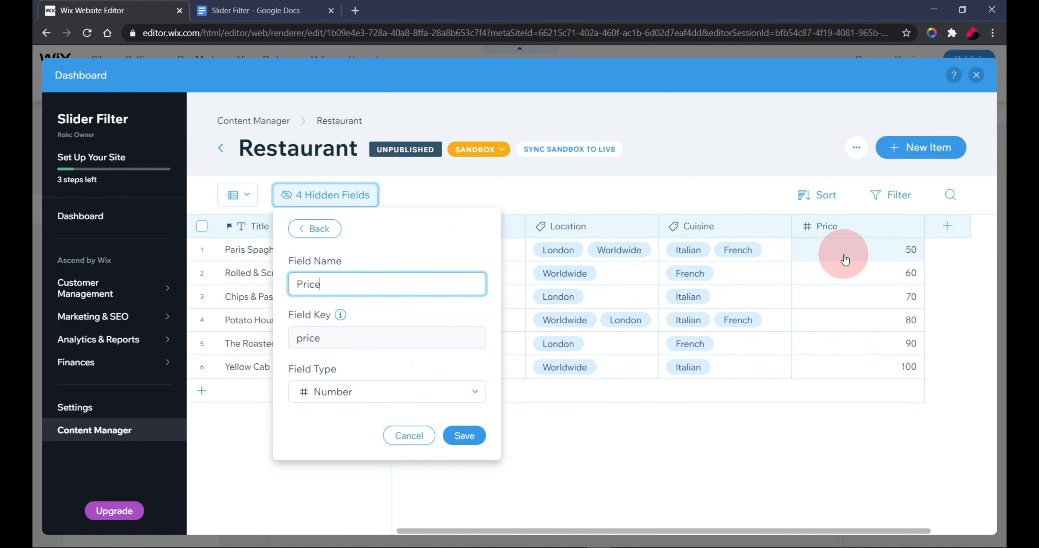
double_click(309, 339)
right_click(319, 343)
click(335, 349)
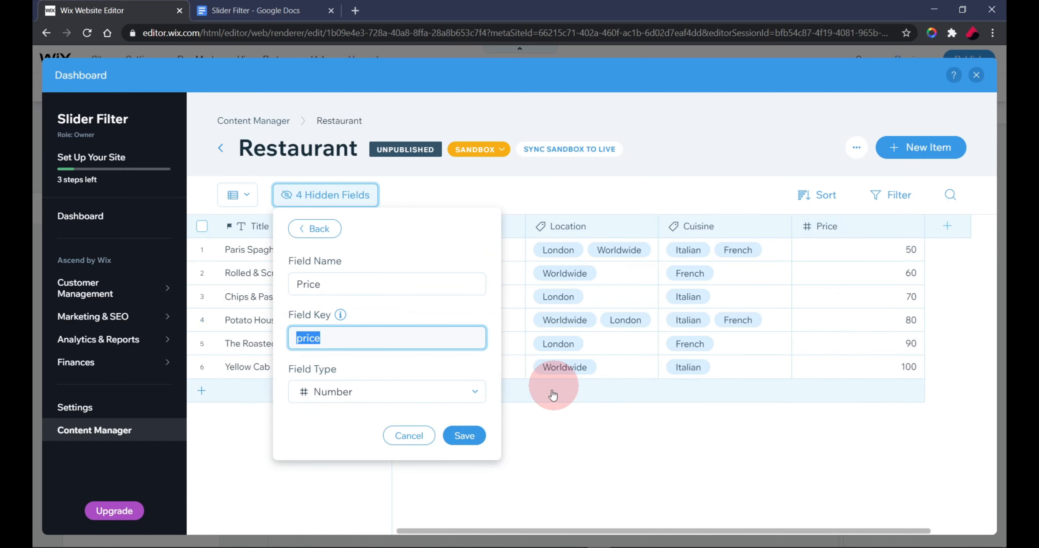
click(596, 424)
Step: Return to the Home page code and replace the FIELDKEY placeholder in the filter with price
click(967, 80)
click(47, 208)
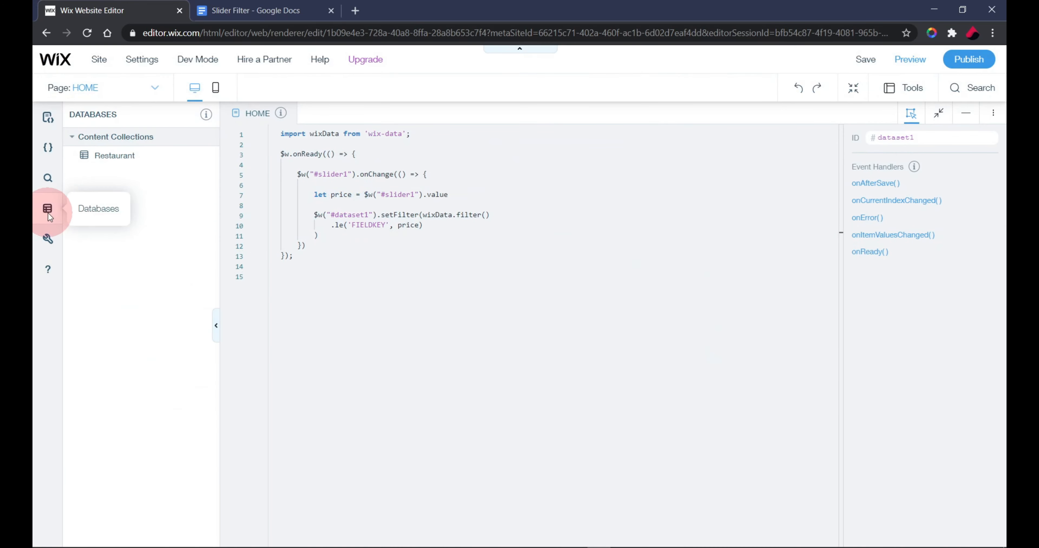
click(208, 224)
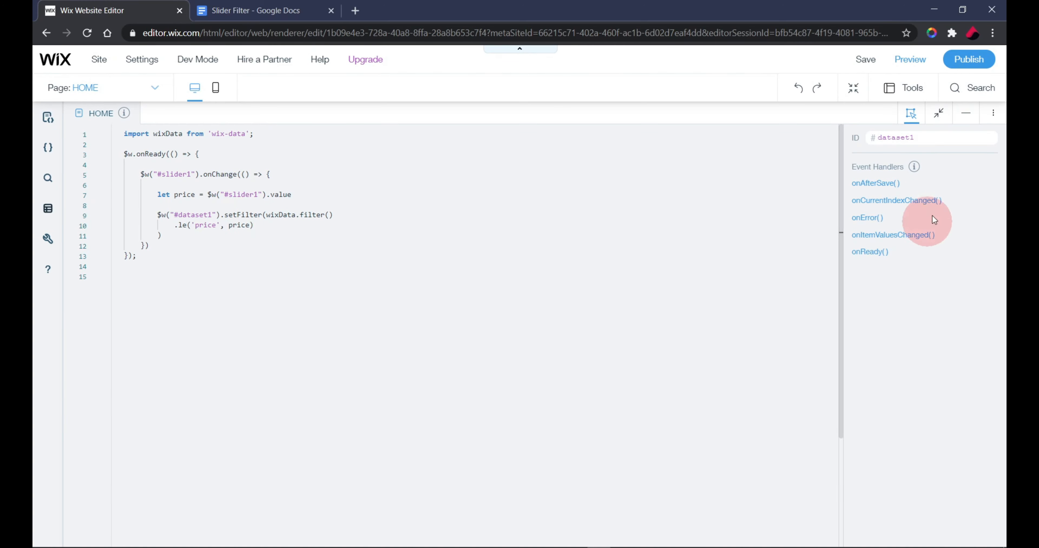
Step: Preview the page, set the price slider to $60 and check which restaurant cards are shown
click(962, 128)
click(879, 408)
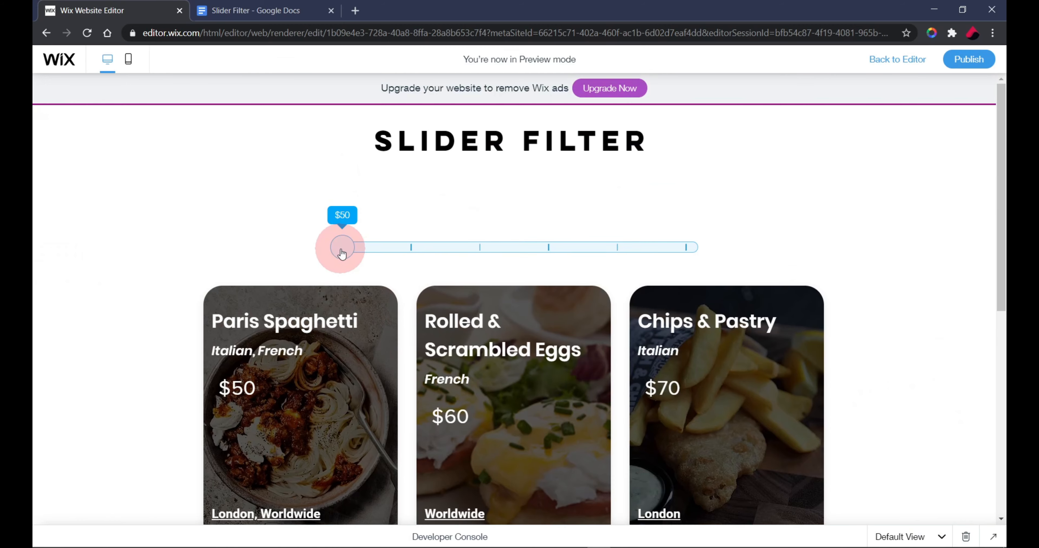
drag(341, 251, 408, 256)
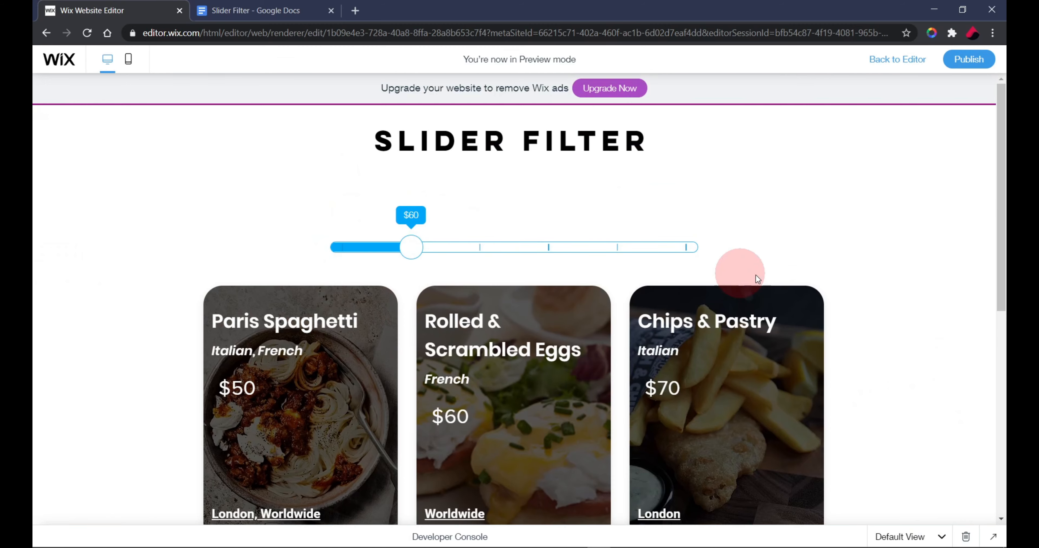
click(858, 274)
scroll(859, 274, down, 2)
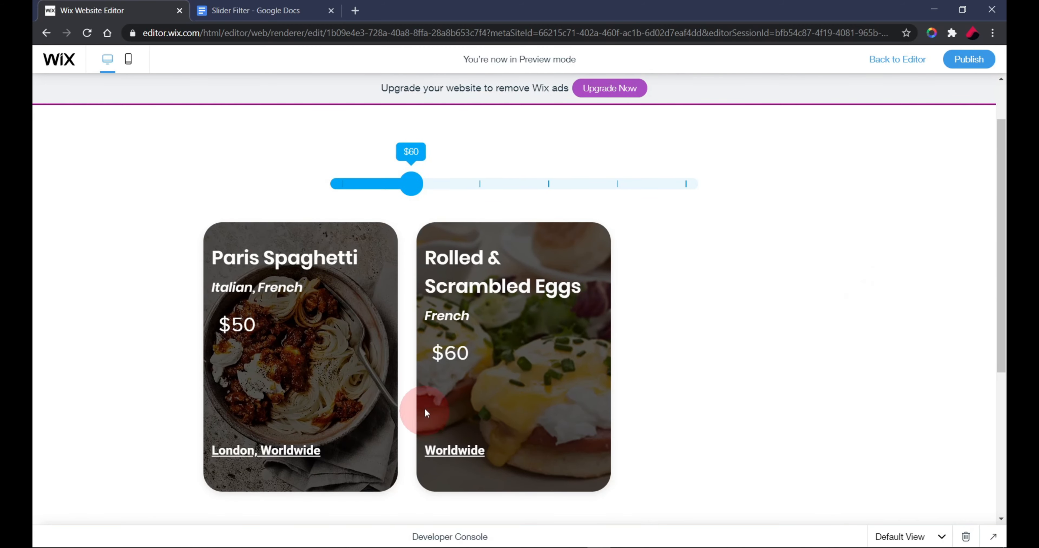
scroll(348, 401, up, 2)
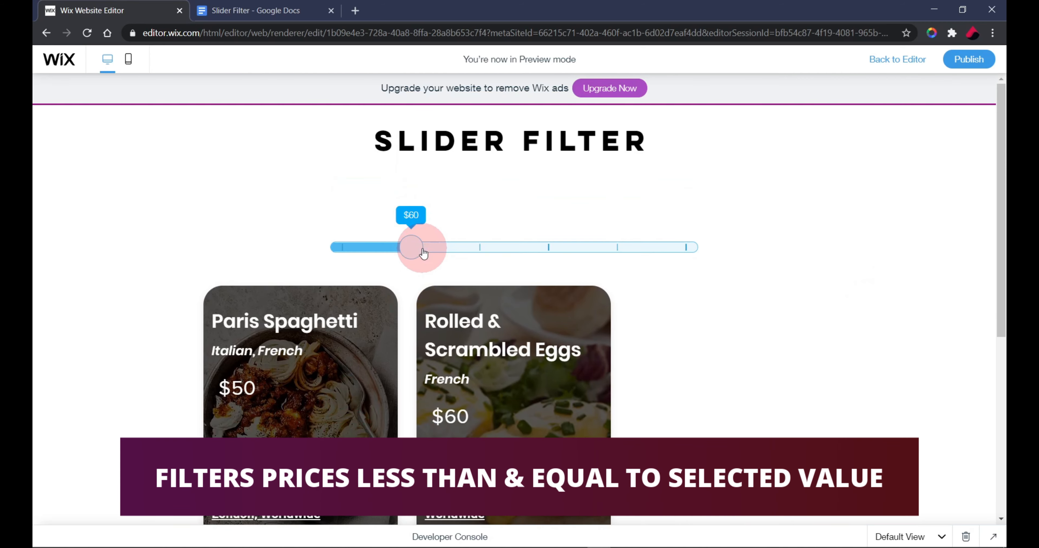
Step: Test the previewed slider at $70 and $80, checking the full list of restaurant cards for each value
click(700, 338)
scroll(700, 337, down, 4)
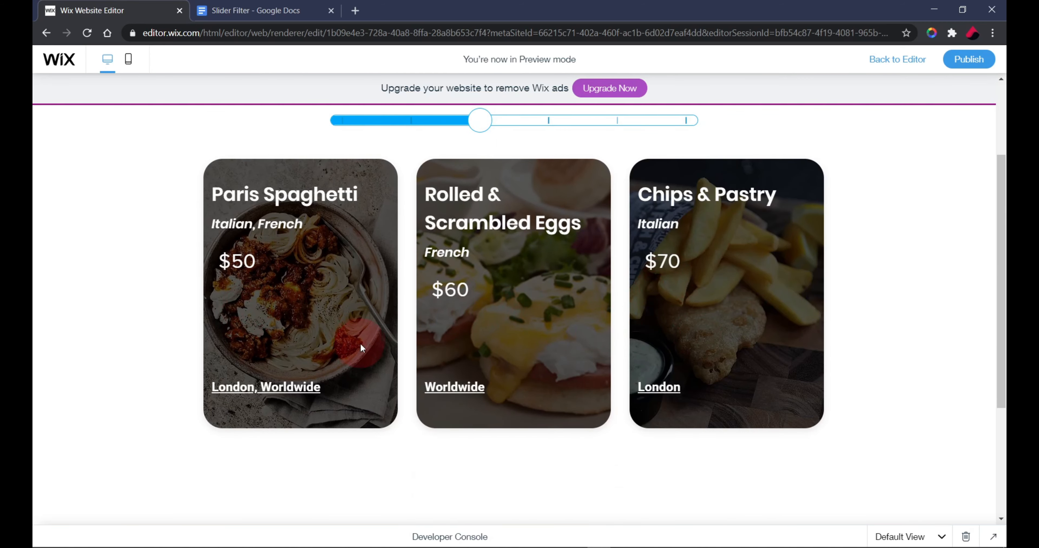
scroll(444, 302, up, 4)
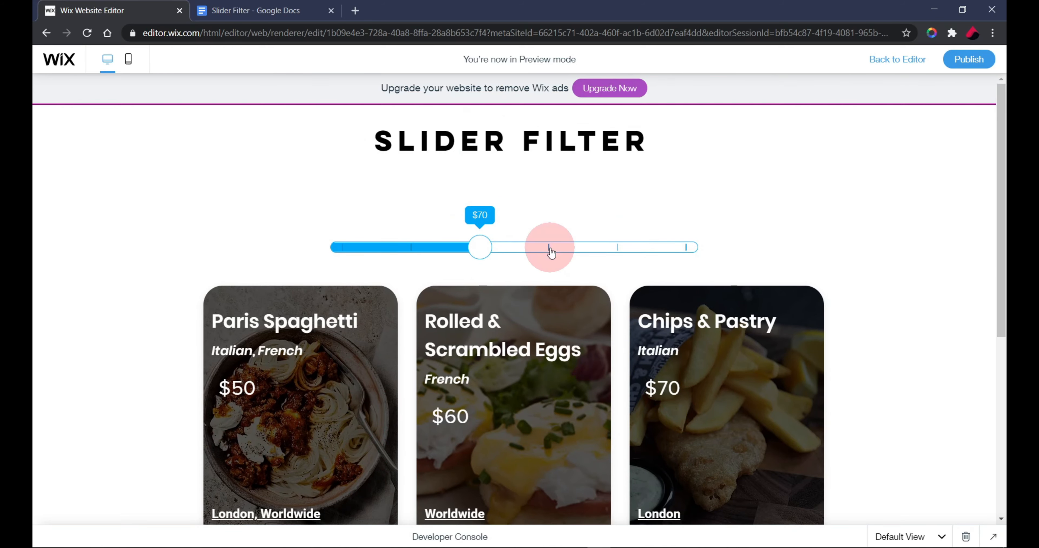
scroll(562, 285, down, 2)
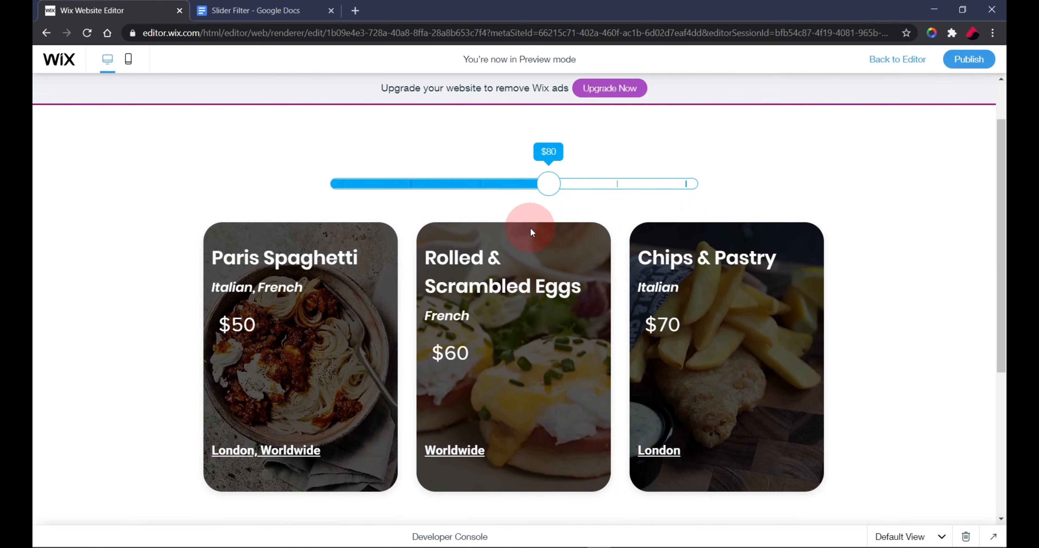
scroll(888, 340, down, 5)
scroll(888, 341, up, 5)
scroll(867, 282, down, 6)
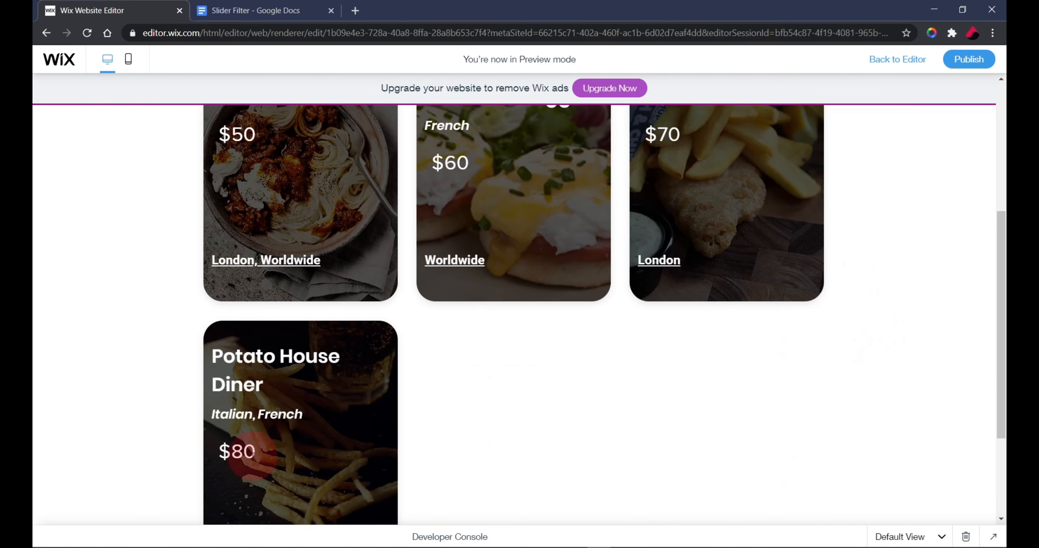
scroll(617, 221, up, 7)
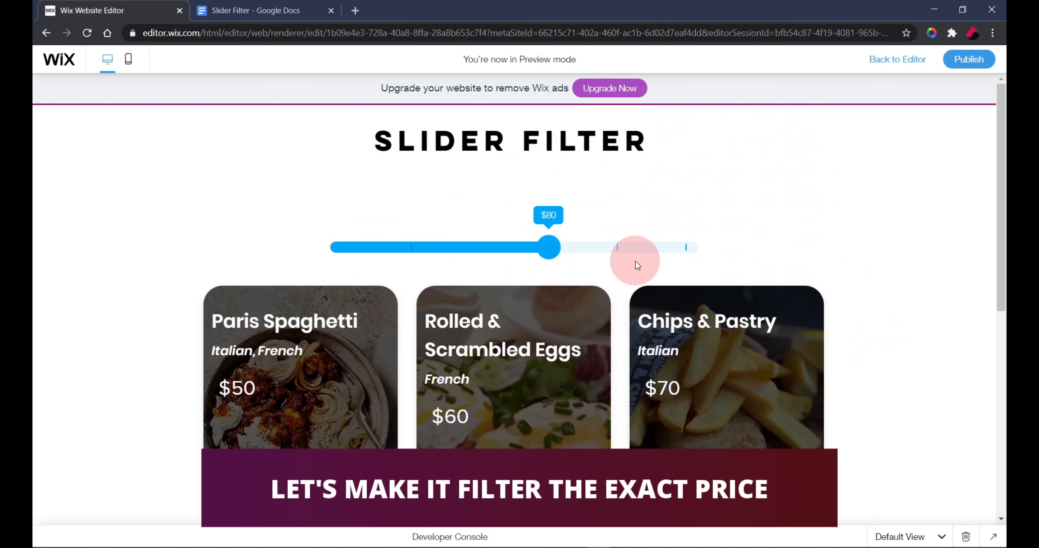
Step: Return to the editor and replace .le with .eq in the Home page's filter code
click(891, 67)
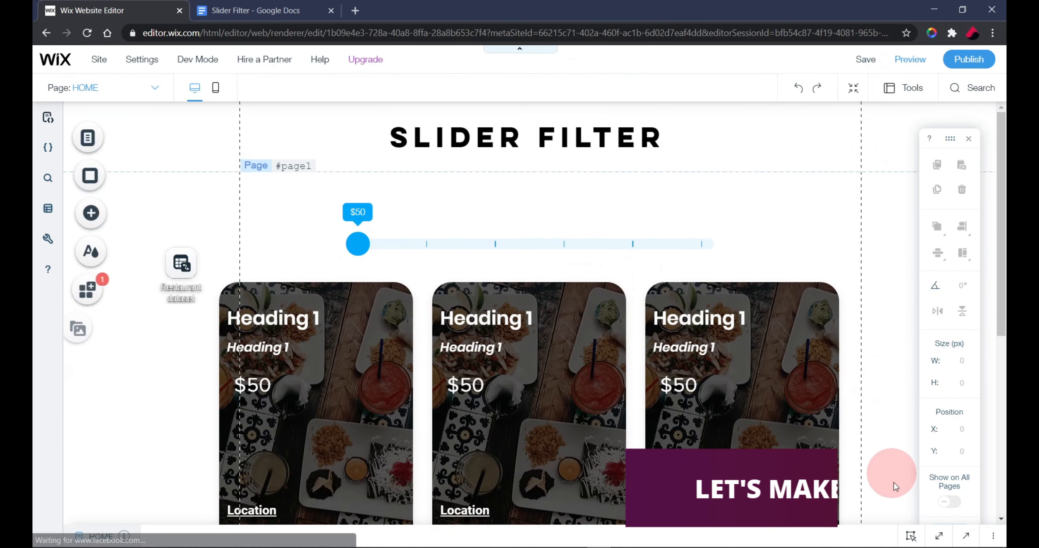
scroll(365, 284, up, 2)
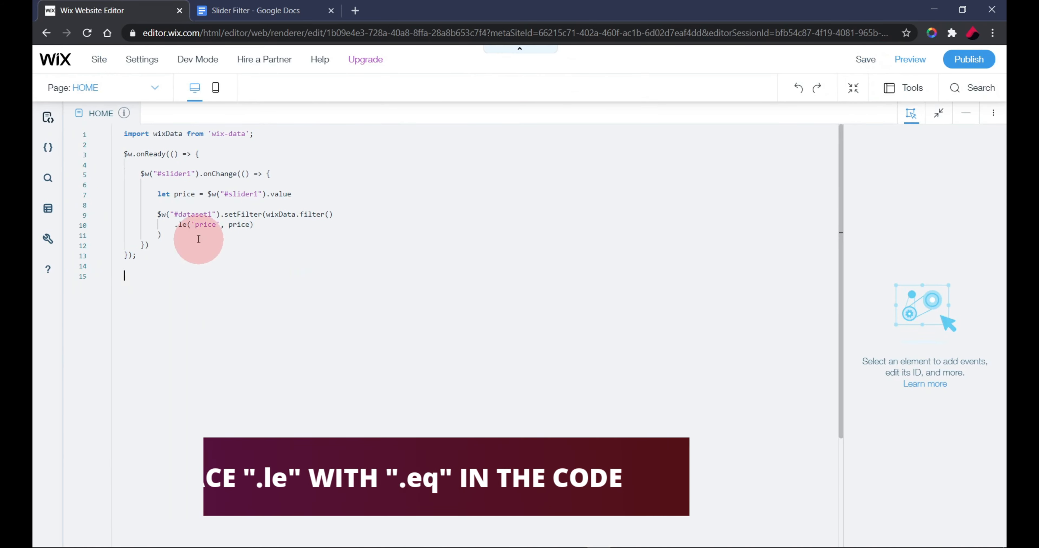
click(188, 225)
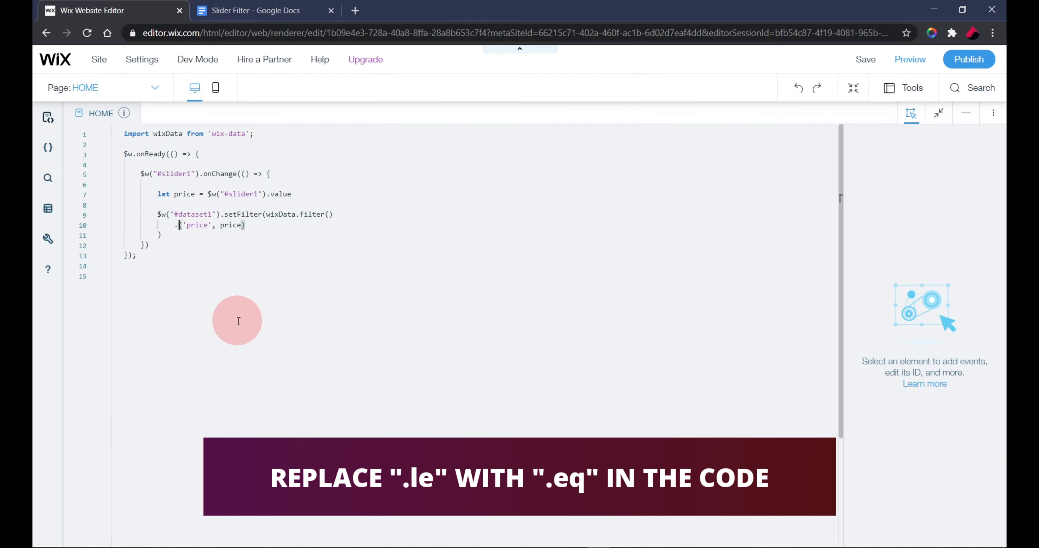
text(eq)
click(237, 321)
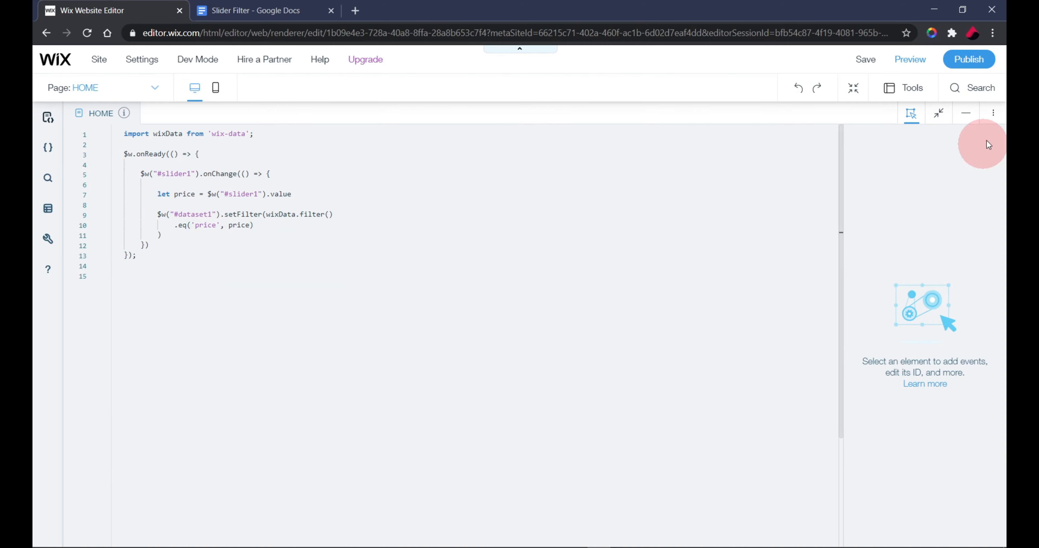
Step: Preview the page again and test the exact-price filter with the slider at $60 and $70
click(966, 114)
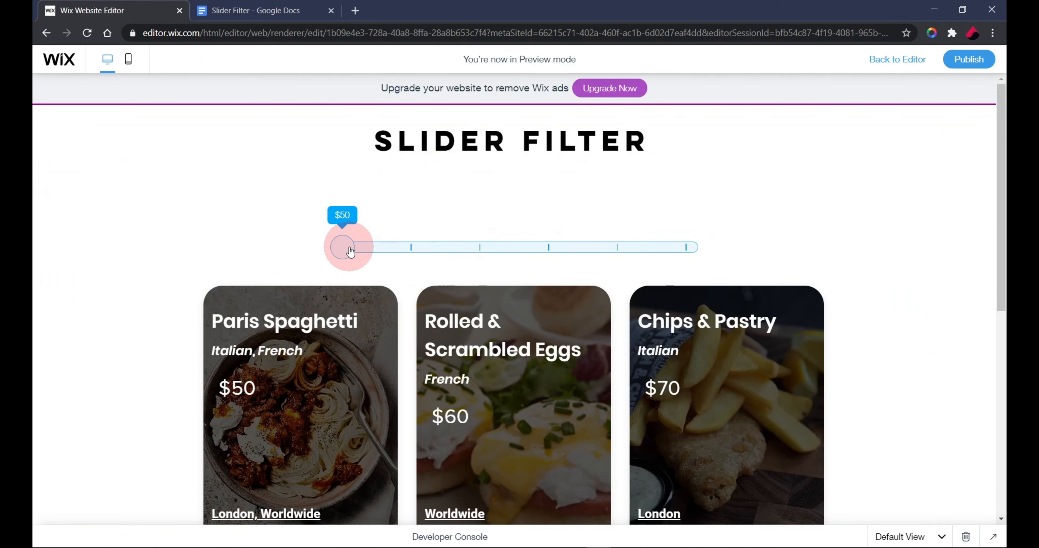
drag(347, 248, 392, 254)
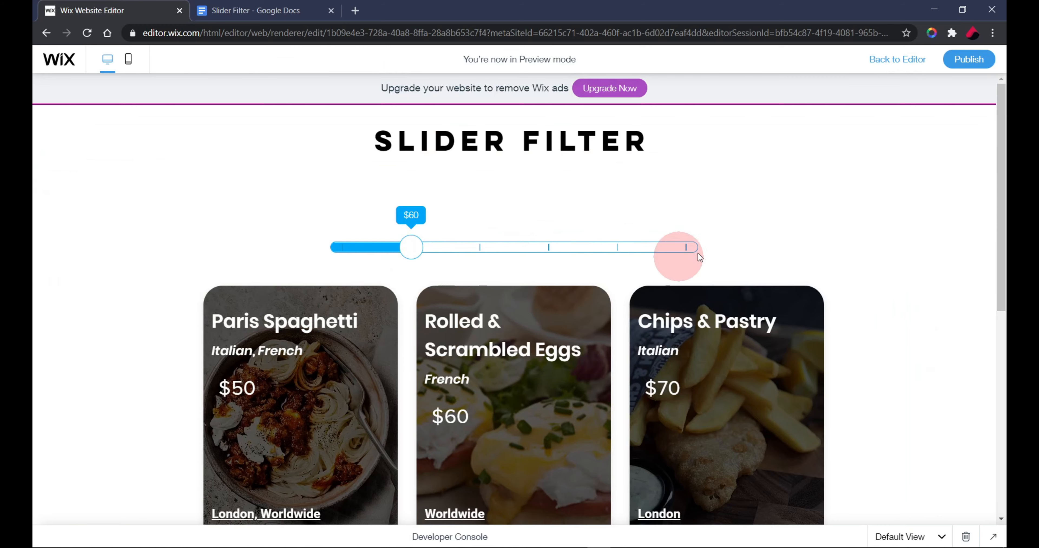
scroll(880, 243, down, 3)
scroll(879, 239, up, 2)
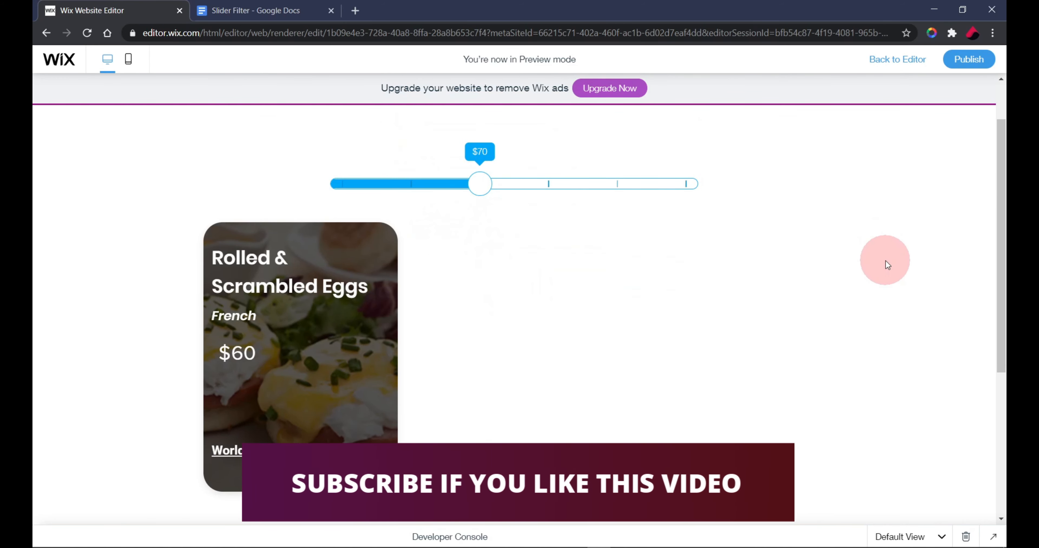
scroll(886, 261, down, 3)
scroll(582, 213, up, 3)
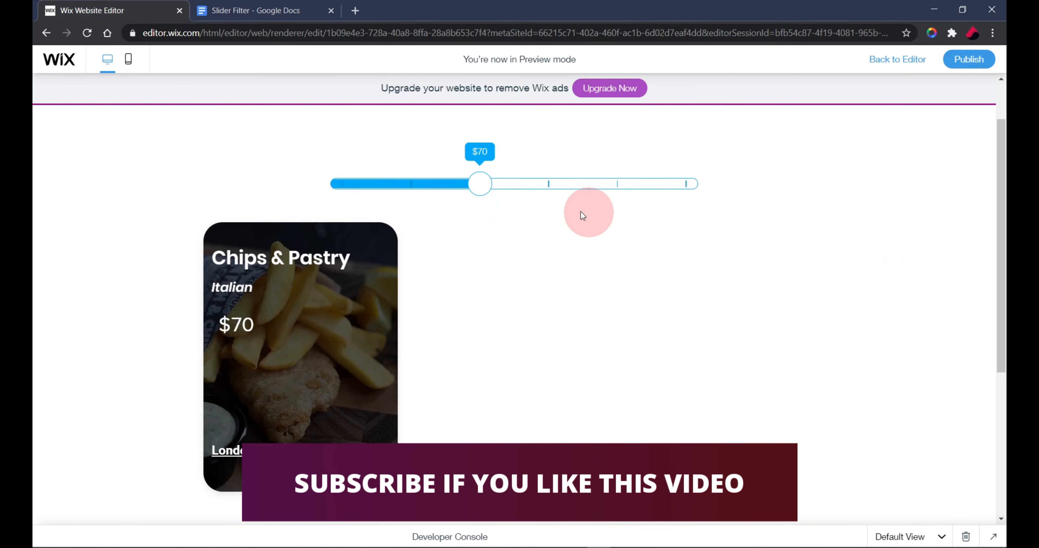
Step: Test the exact-price filter at $80, $90 and $100, return the slider to $50, and set it to $100 again
click(548, 183)
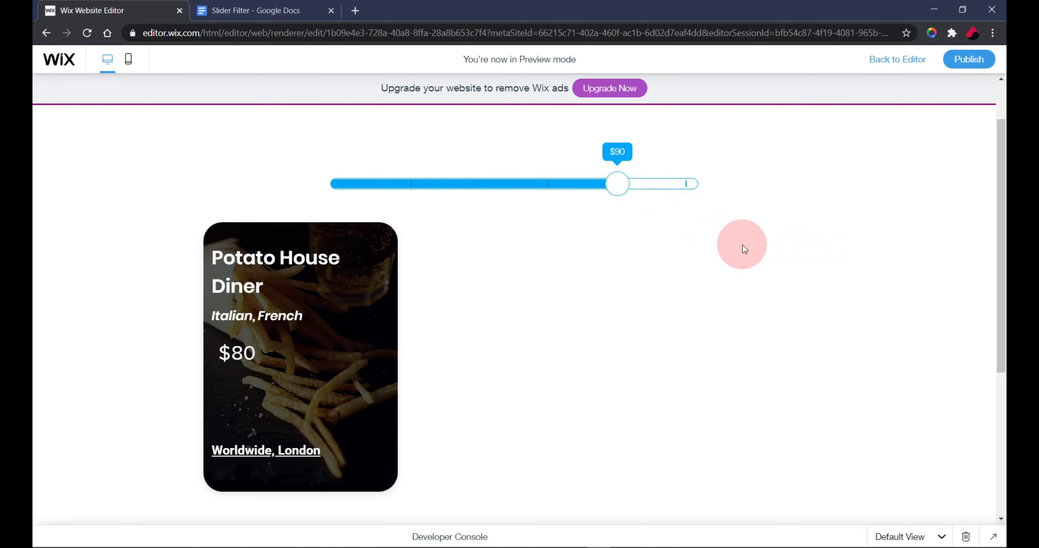
click(686, 186)
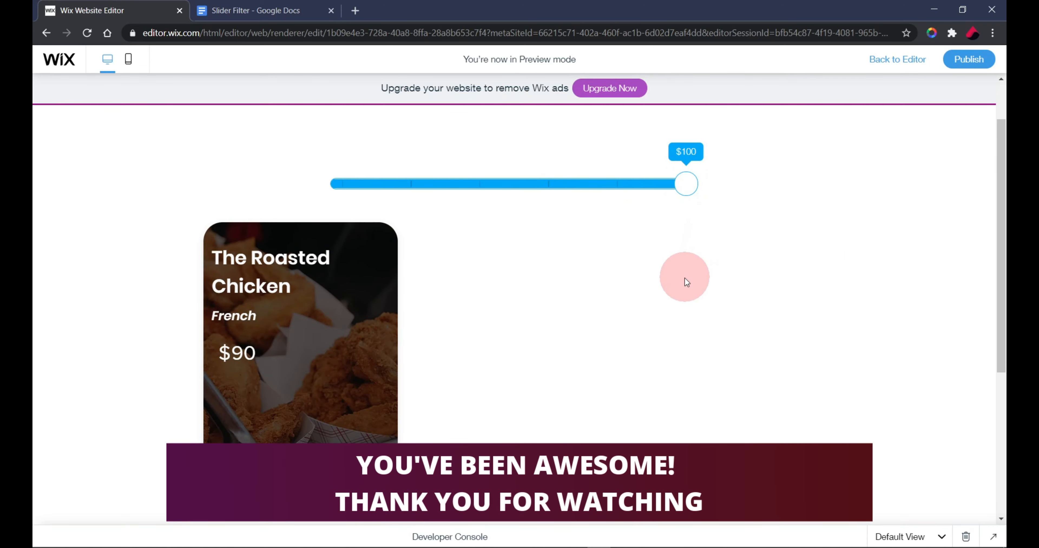
click(338, 186)
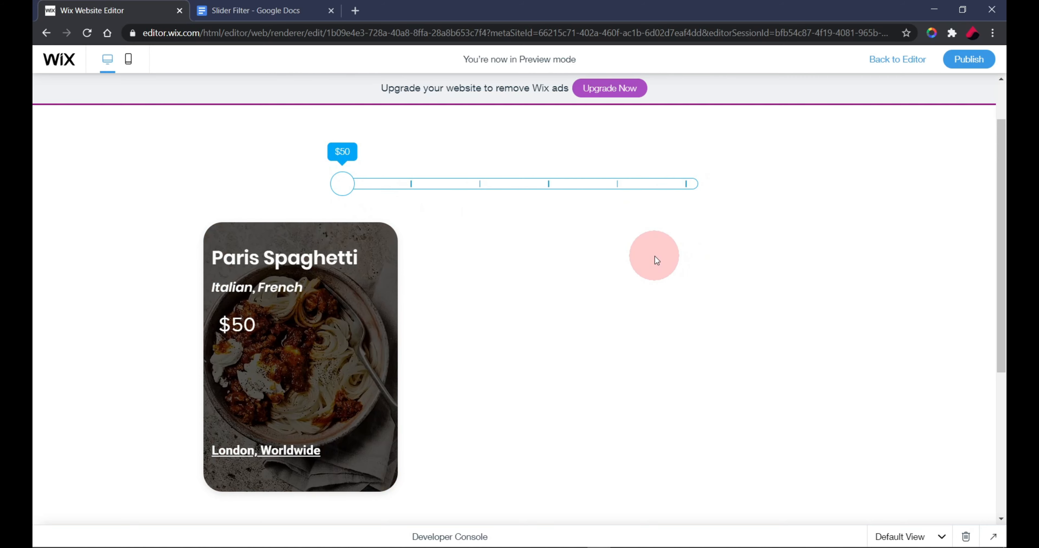
click(697, 184)
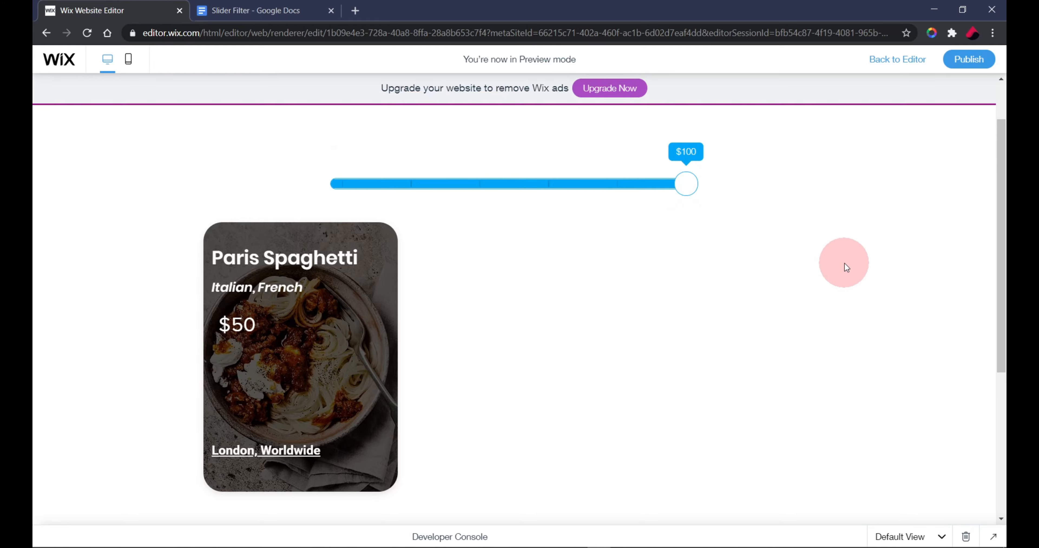